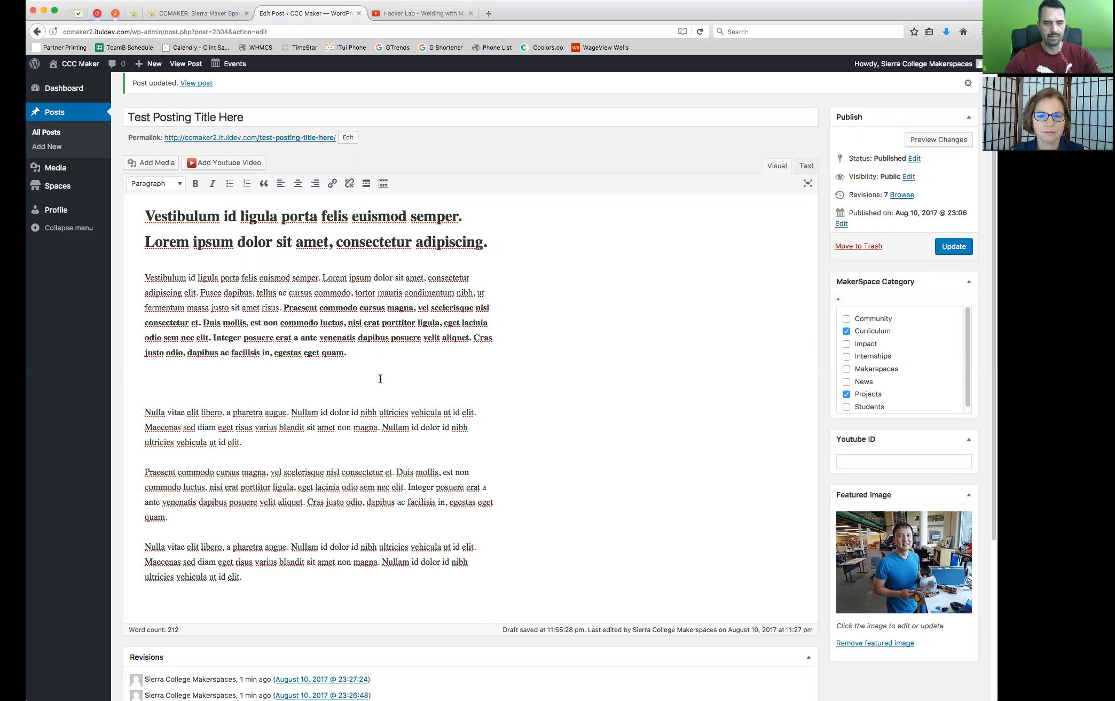
left_click(211, 377)
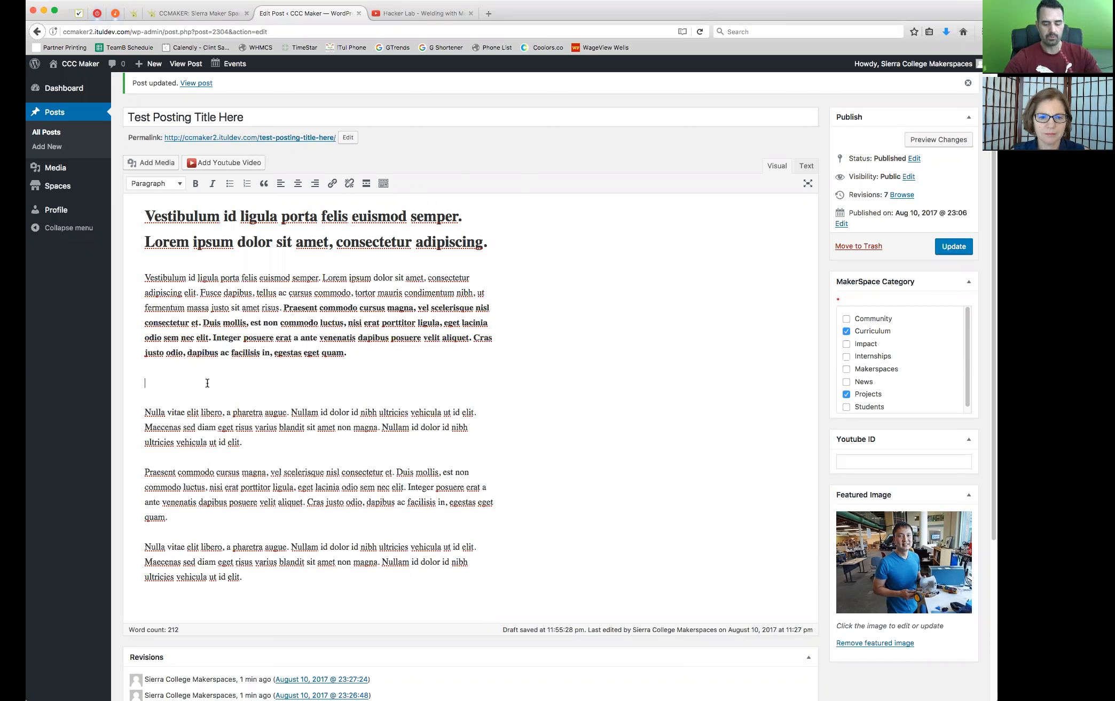
key("BackSpace")
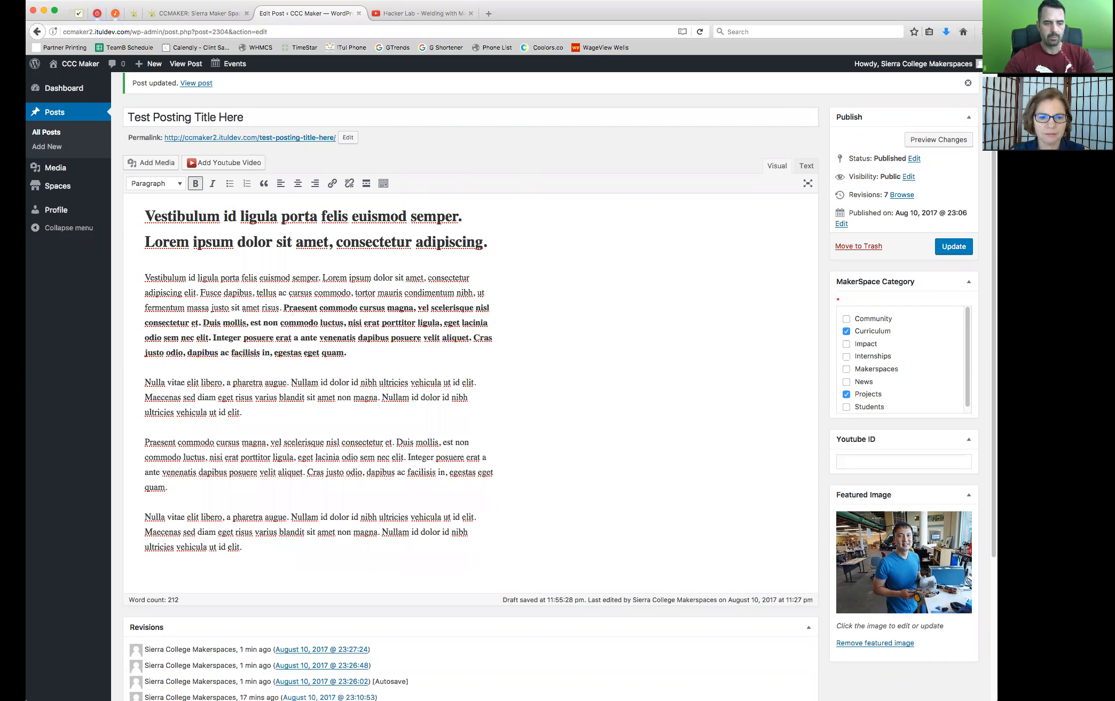
key("Return")
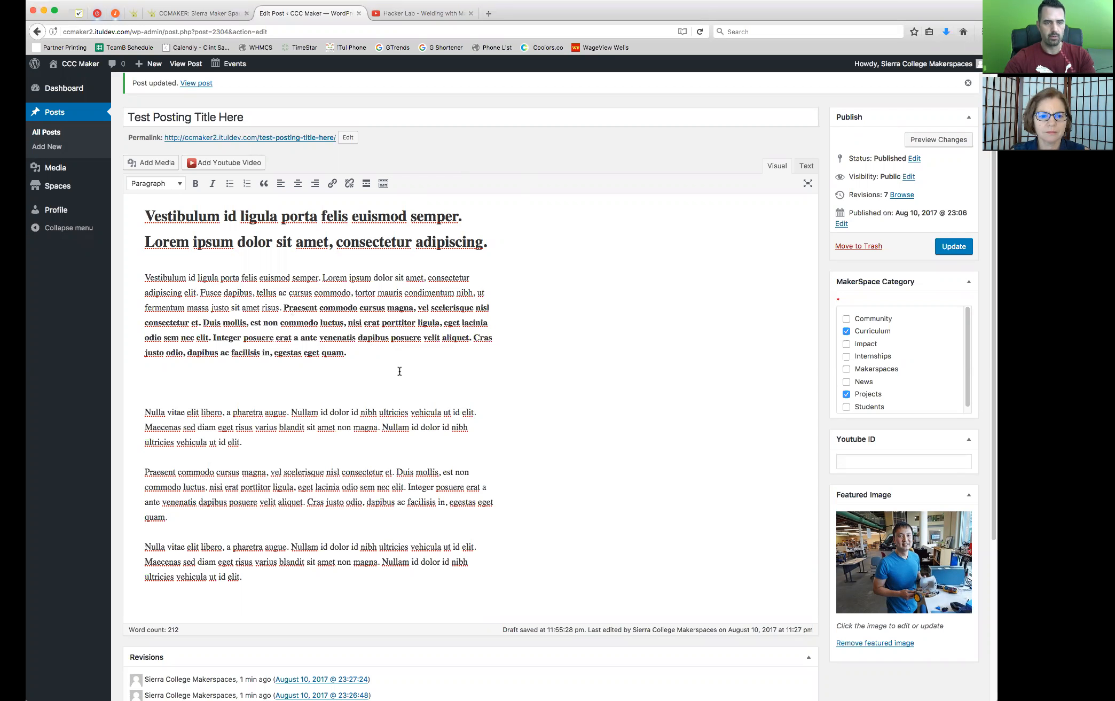
Switch to the Hacker Lab welding video on YouTube and examine its full description and web address
left_click(401, 15)
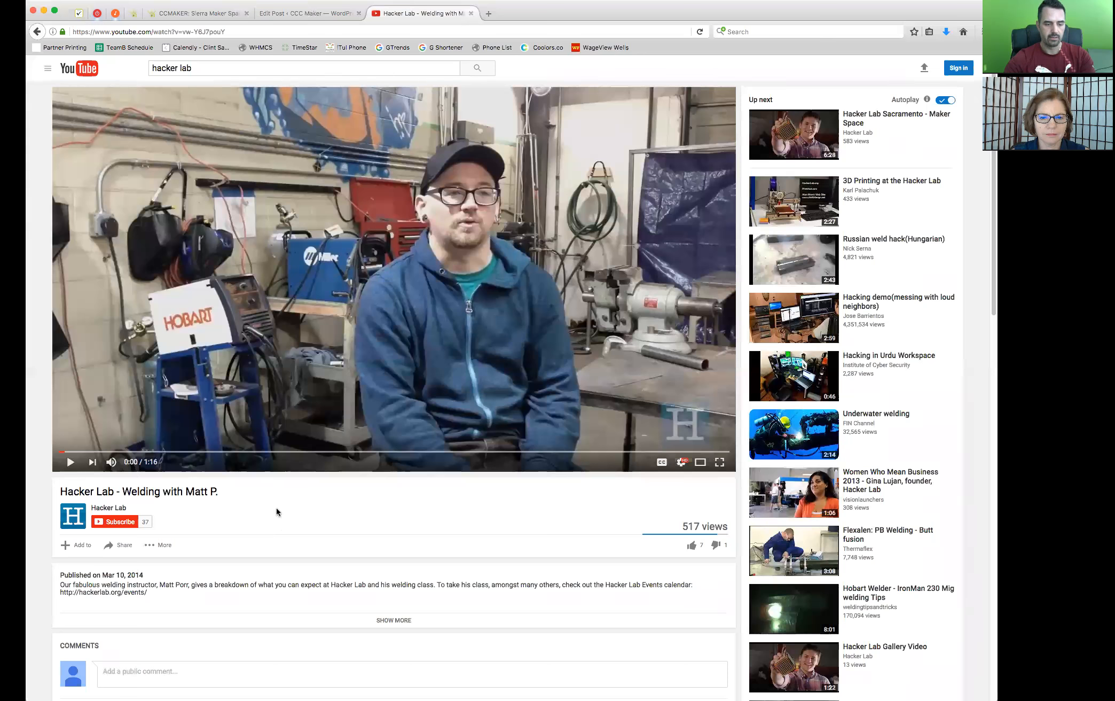
scroll(371, 507, "down", 2)
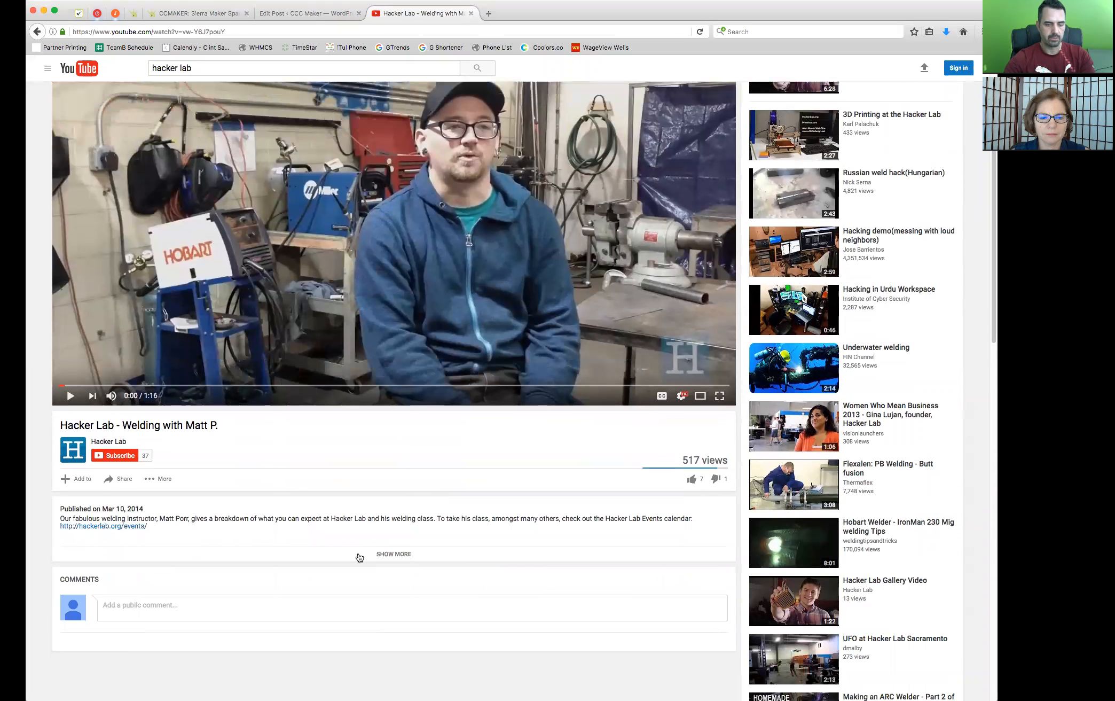
left_click(389, 553)
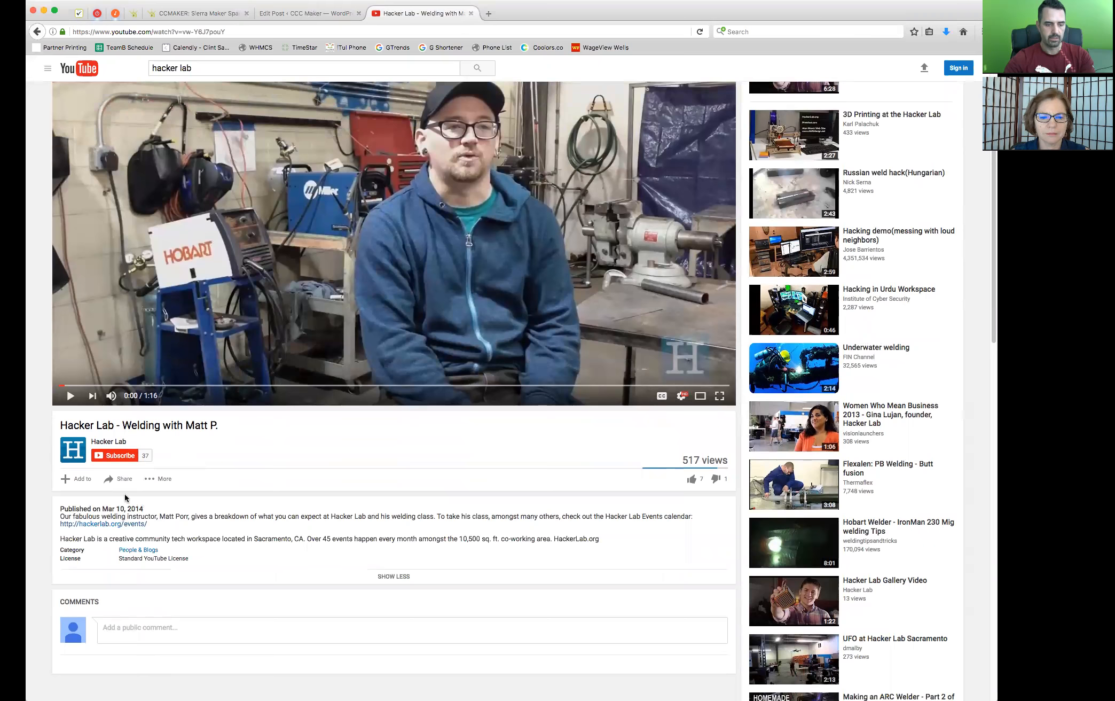
scroll(228, 458, "up", 2)
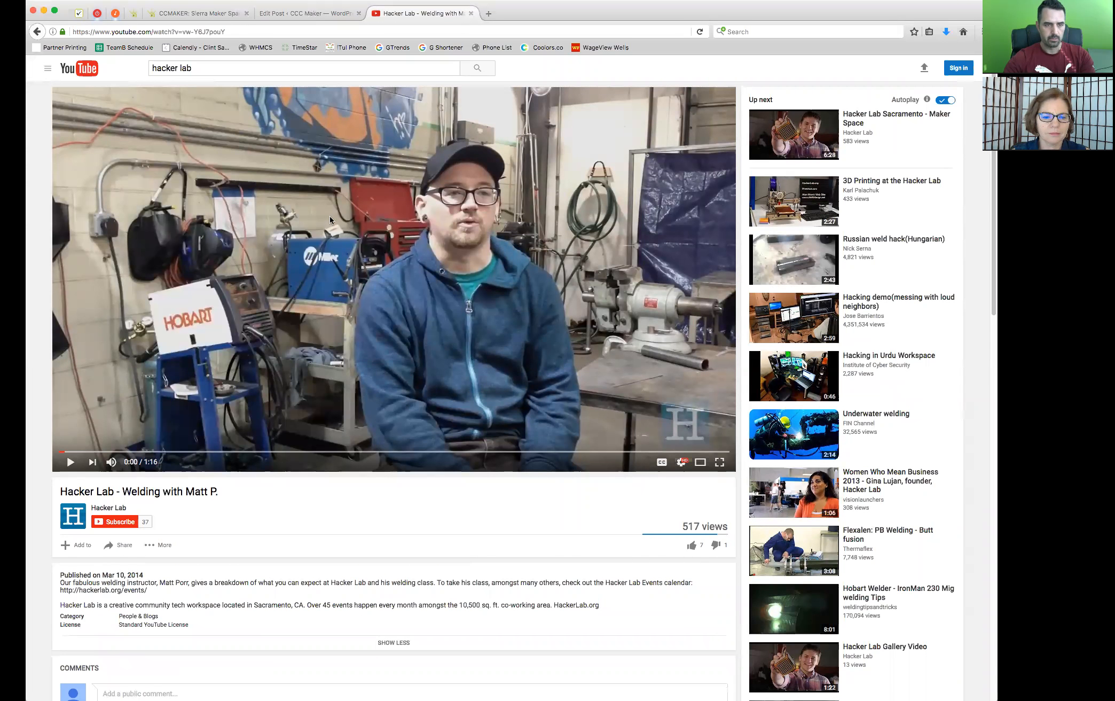
mouse_move(194, 31)
left_mouse_down()
mouse_move(251, 30)
mouse_move(183, 26)
left_mouse_up()
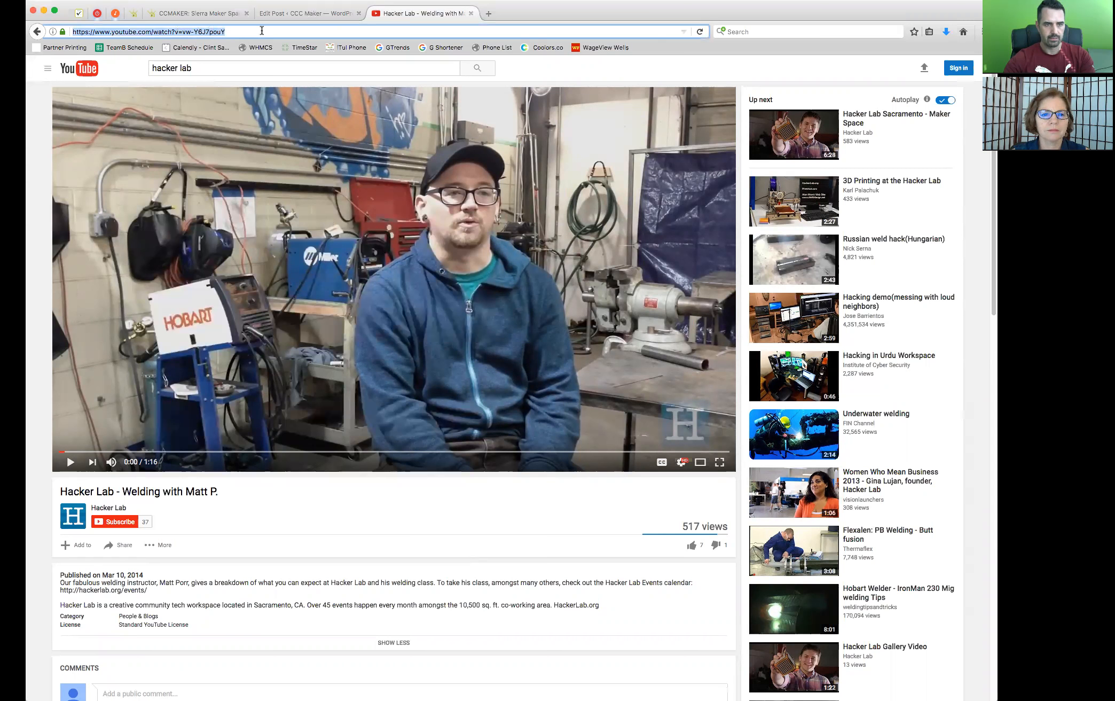
left_click(262, 31)
left_click_drag(203, 30, 236, 31)
left_click(197, 33)
left_click(236, 31)
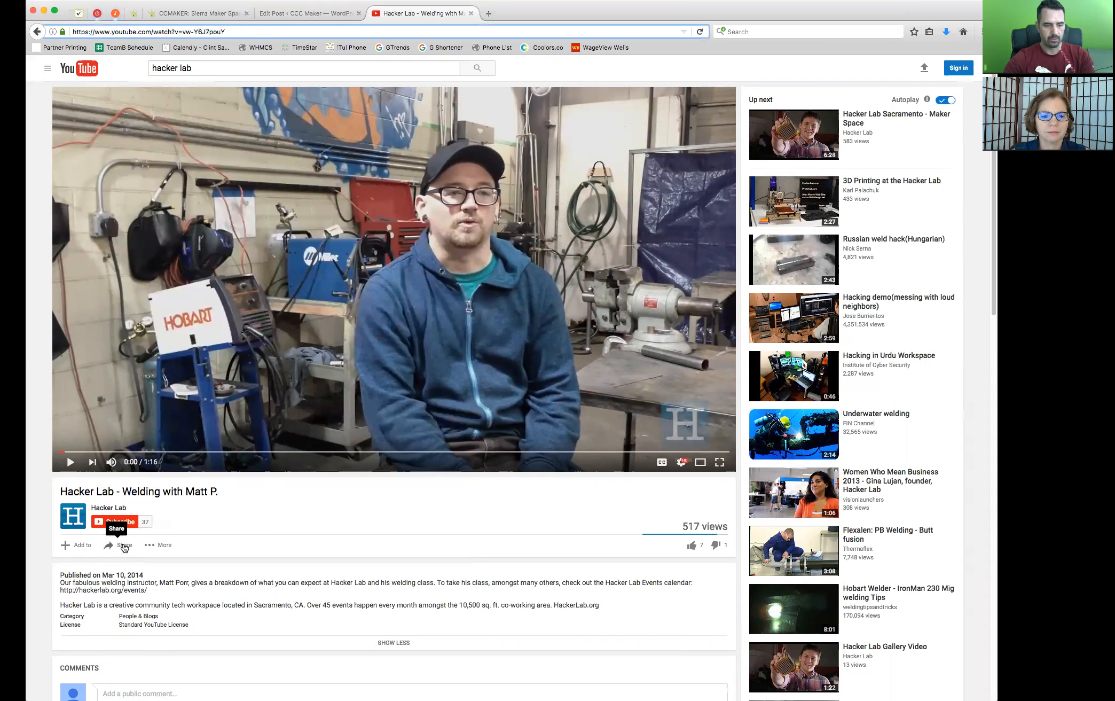
Show the video's sharing options and locate the video ID in the page's web address
left_click(123, 546)
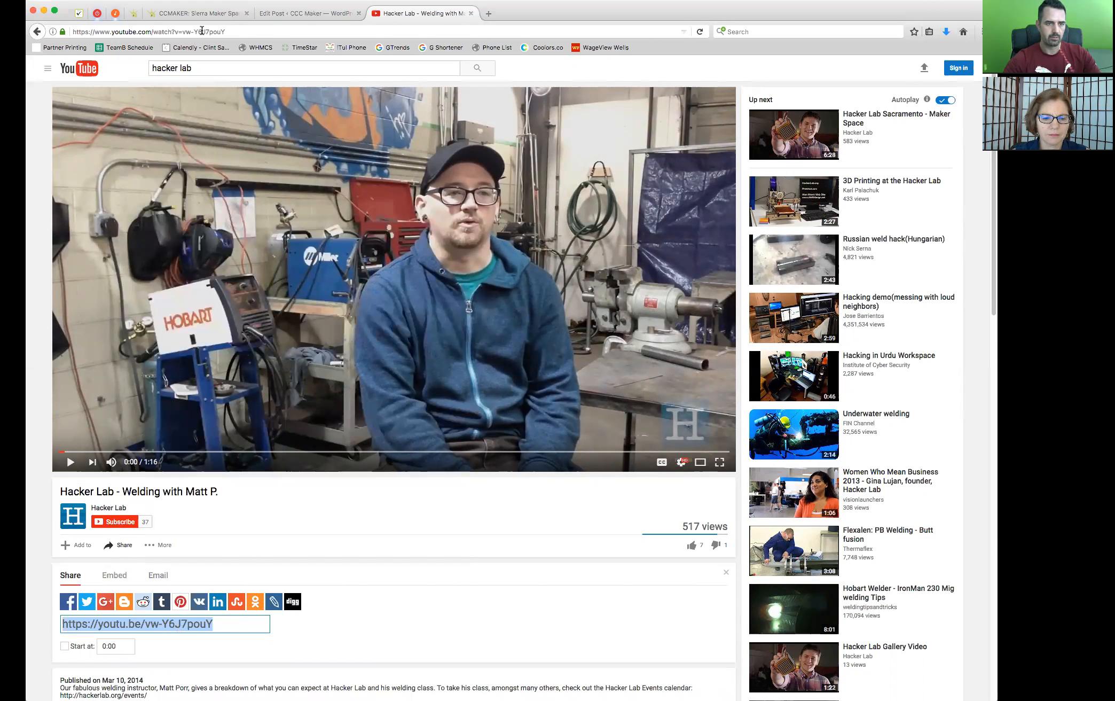
left_click(202, 31)
left_click(202, 31)
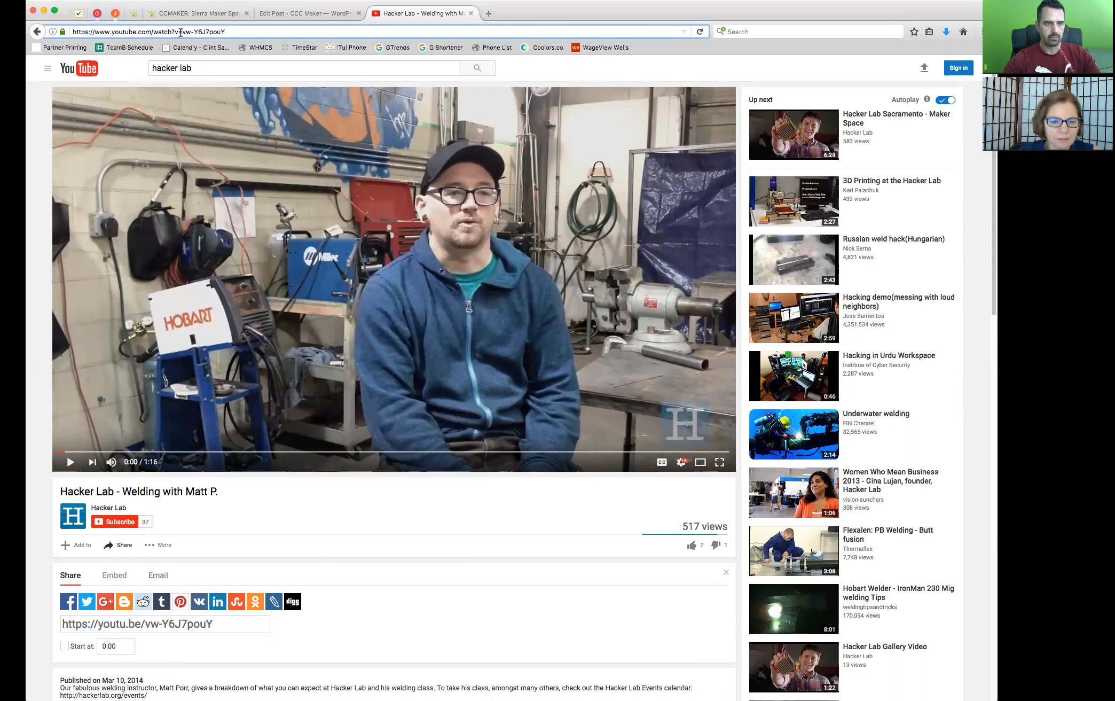
left_click_drag(182, 33, 253, 38)
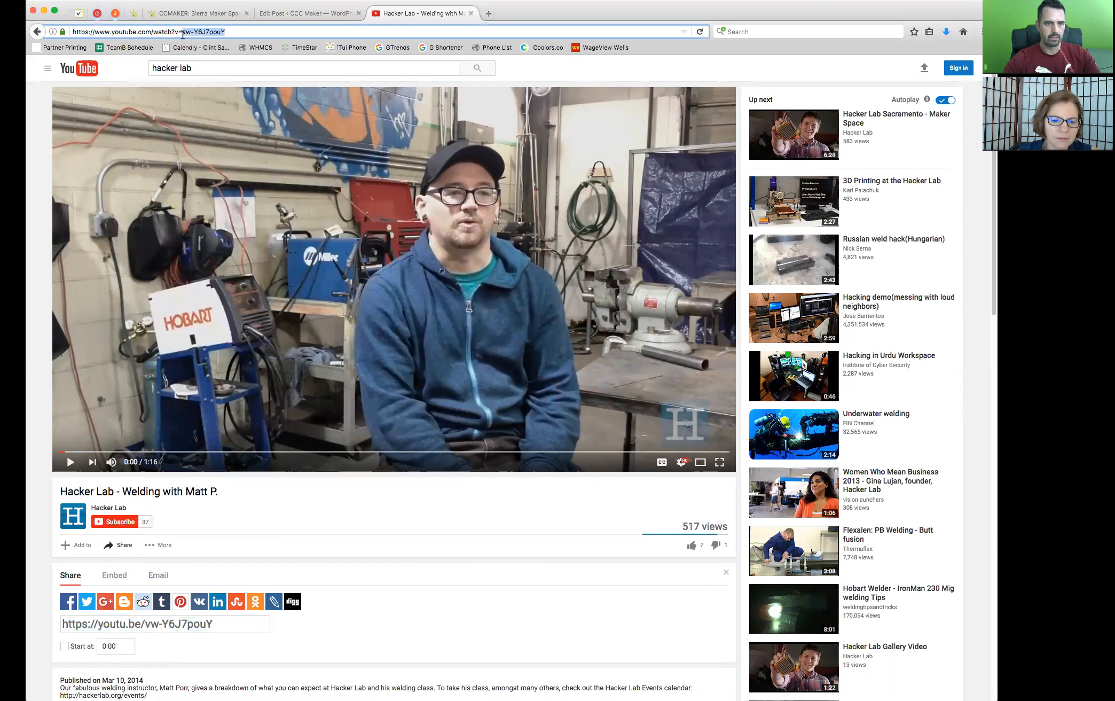
left_click(181, 32)
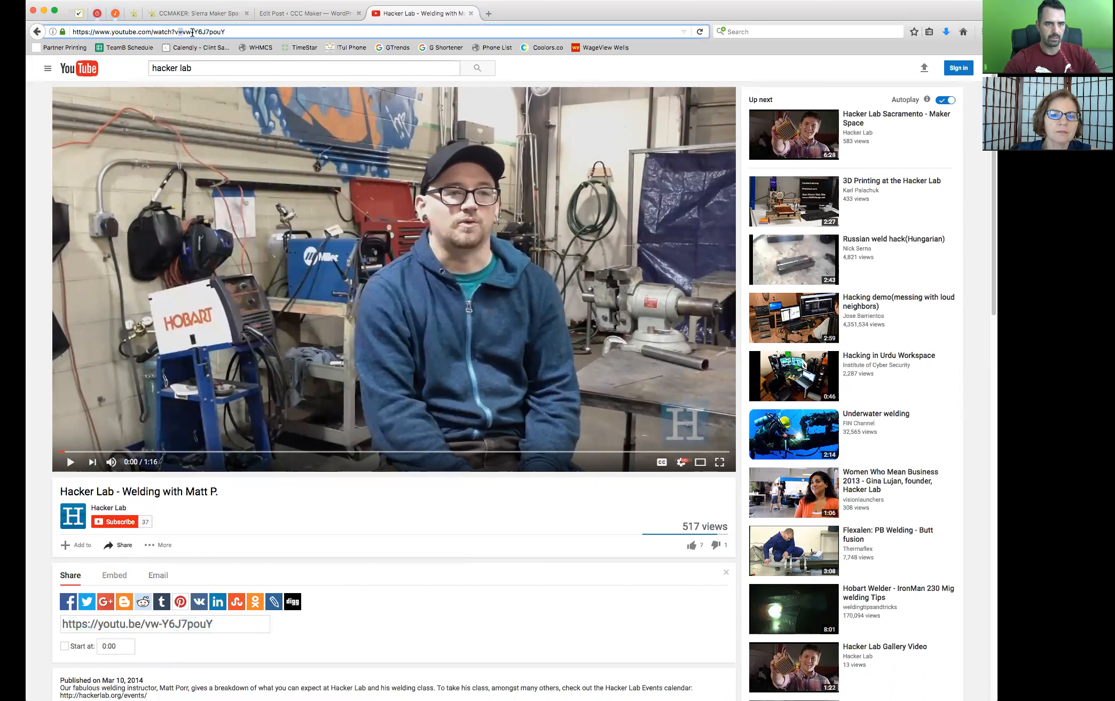
left_click_drag(182, 32, 244, 29)
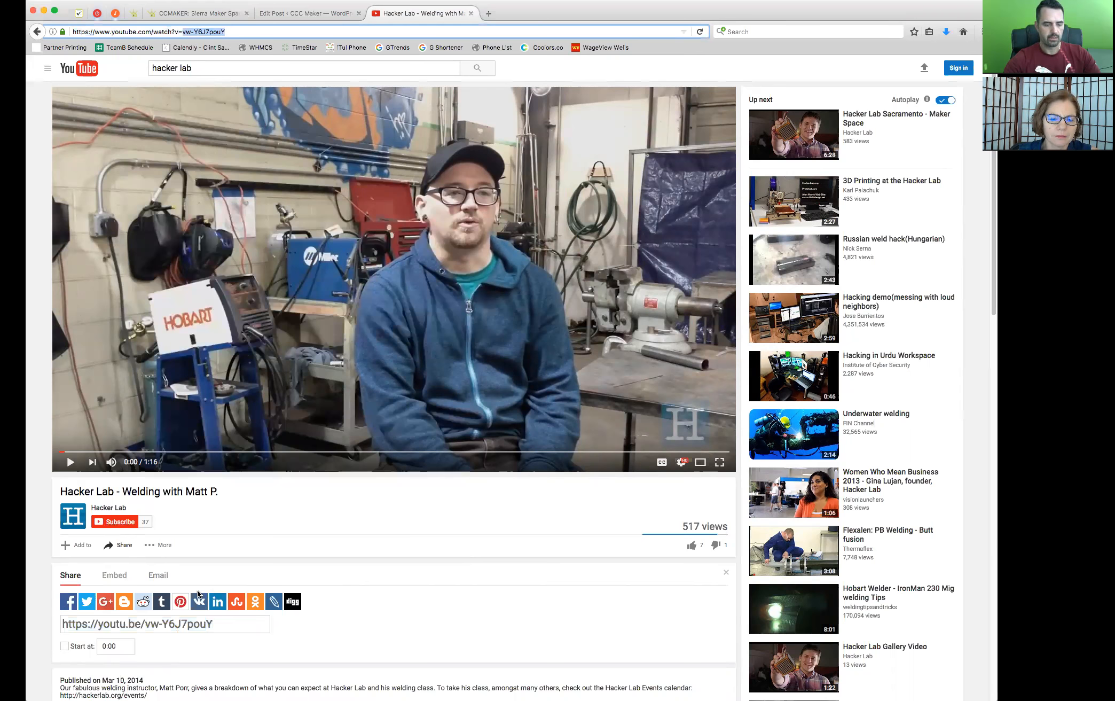
left_click(203, 632)
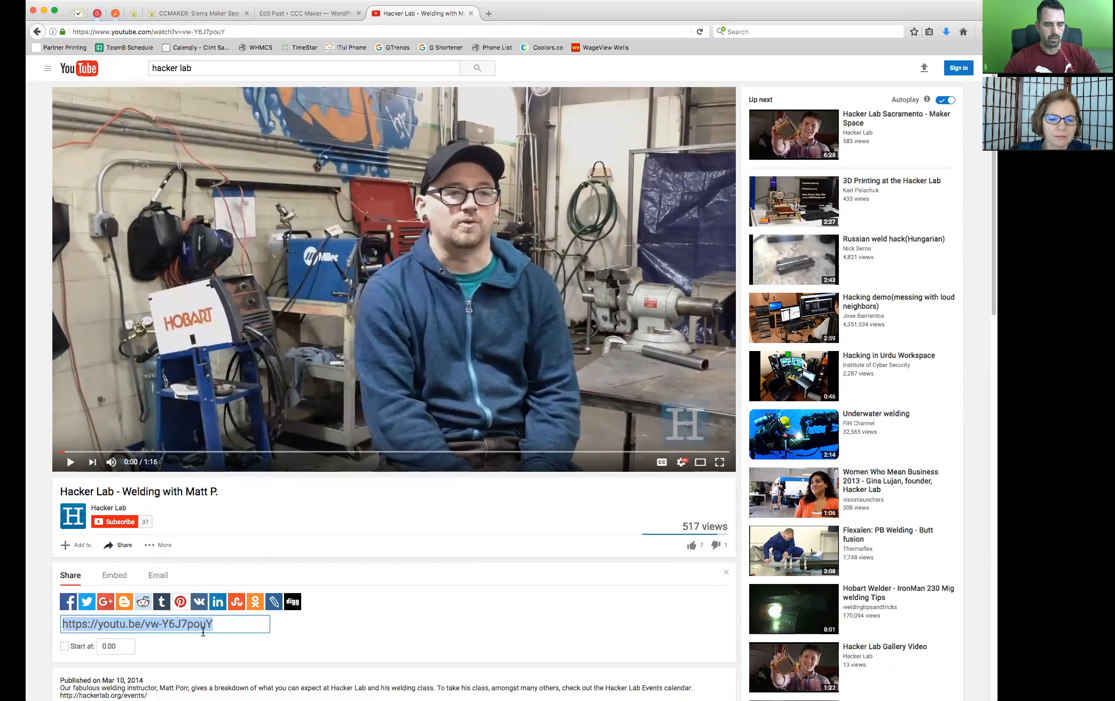
left_click(122, 545)
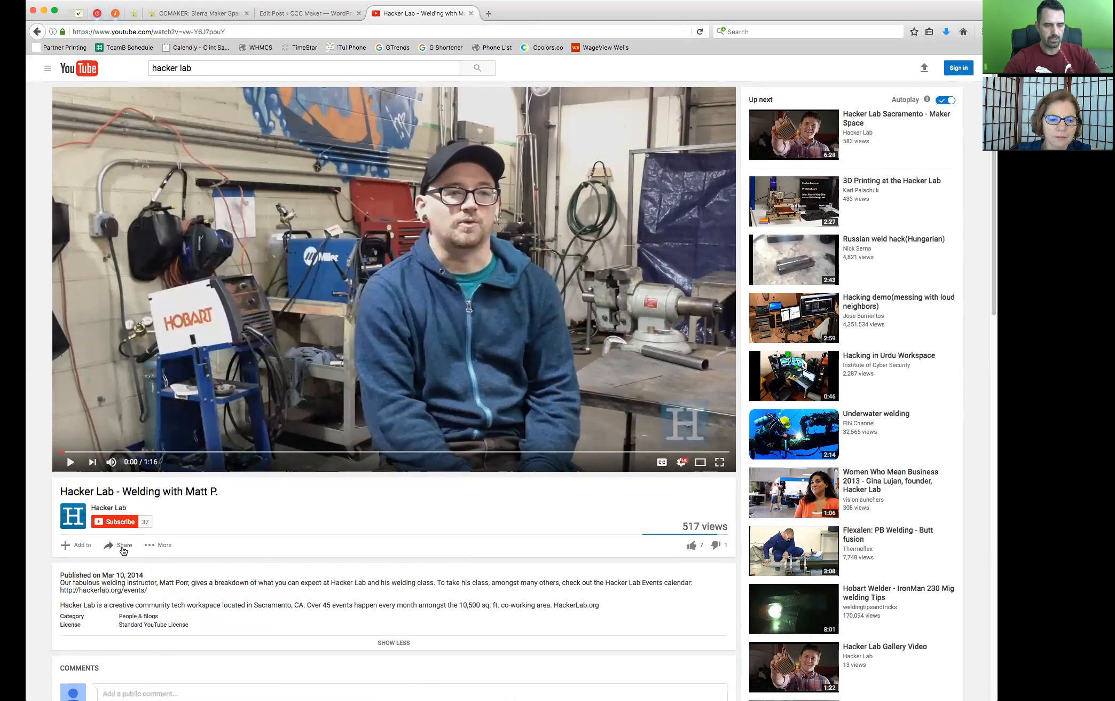
left_click(122, 544)
scroll(323, 393, "down", 6)
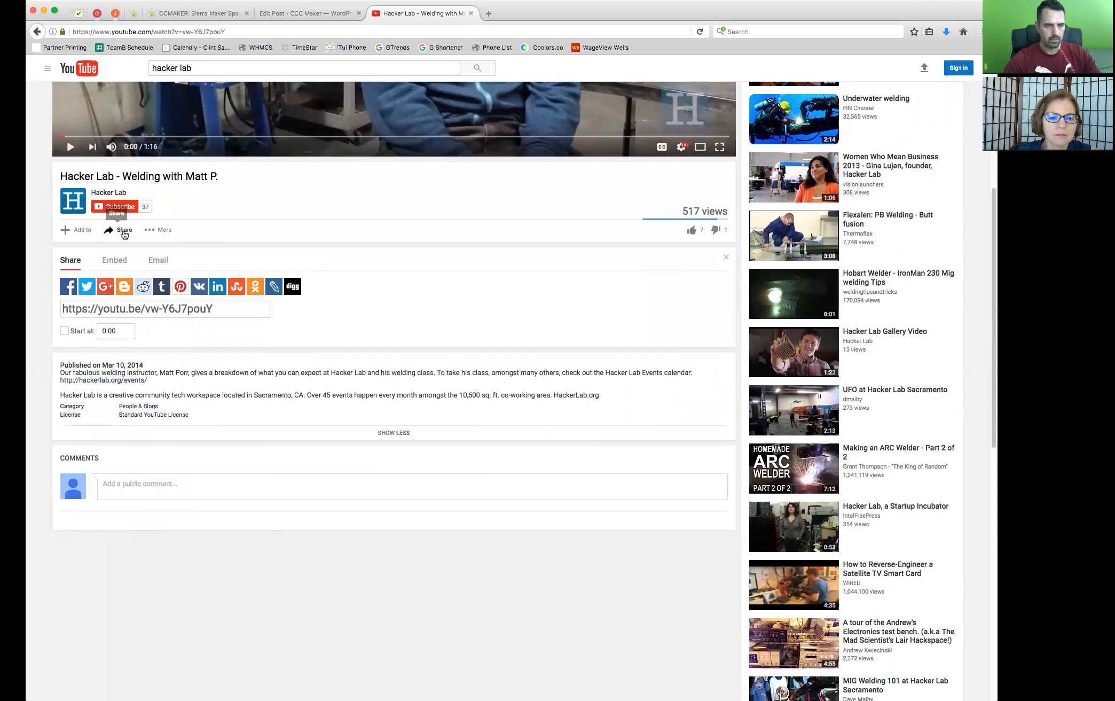
left_click(123, 230)
left_click(123, 230)
left_click(123, 230)
left_click(123, 230)
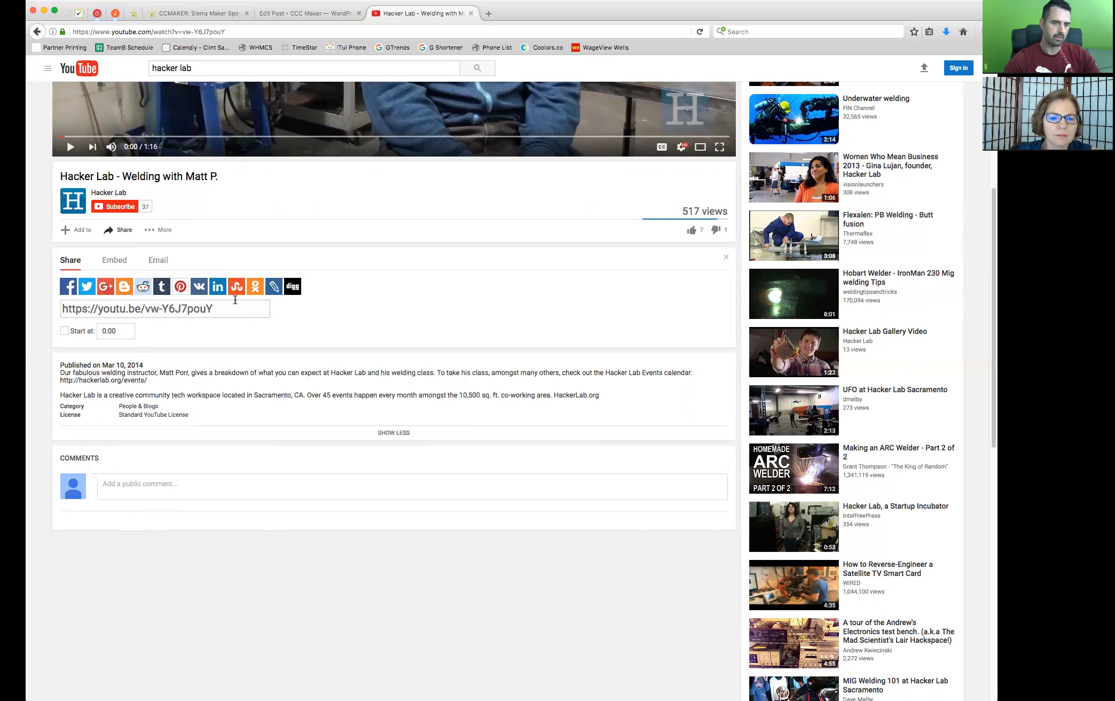
left_click(78, 312)
key("super+c")
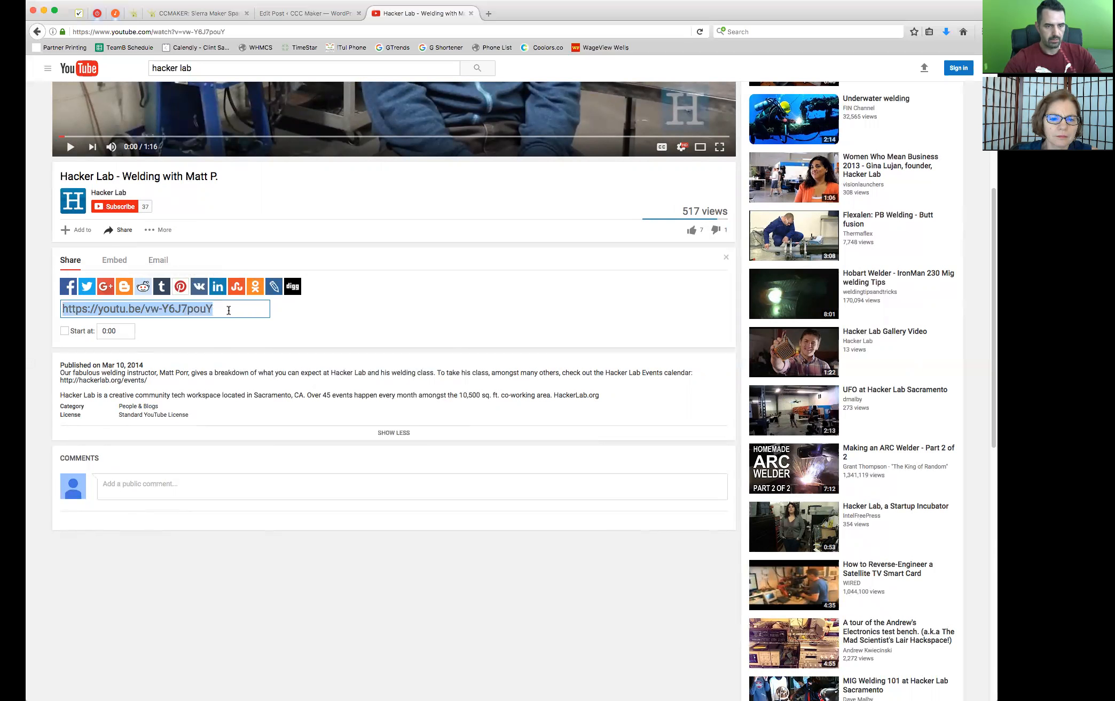
Back in the WordPress post, remove the blank line below the bold text and add one after the first "Nulla vitae" paragraph
left_click(290, 13)
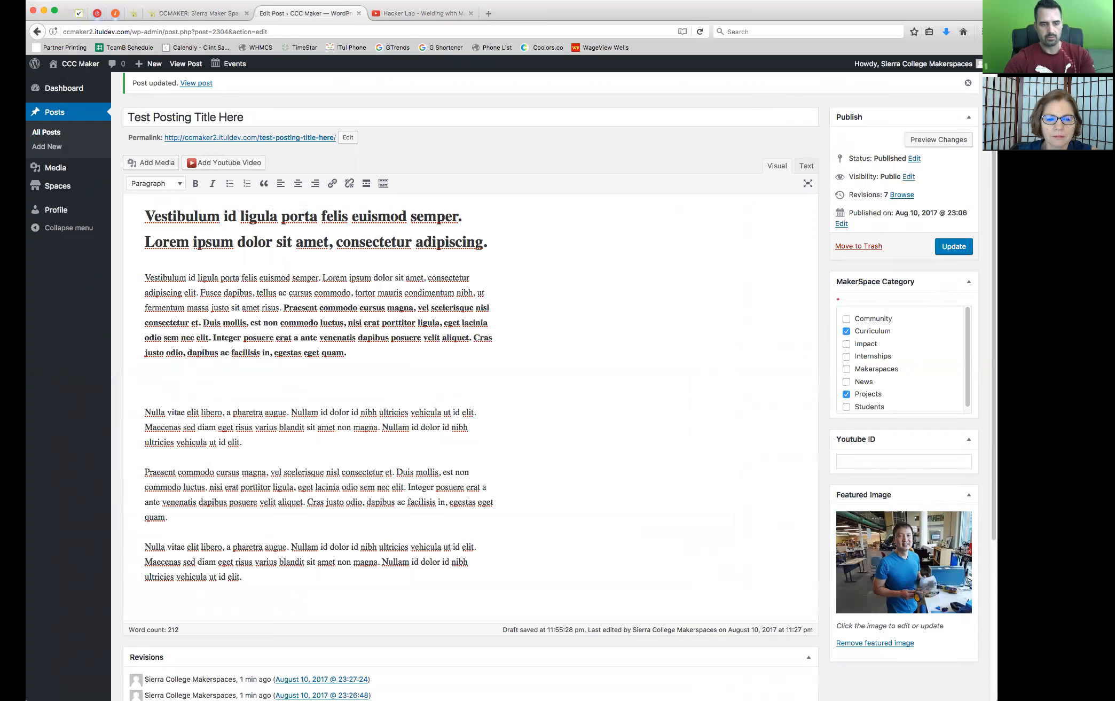
key("BackSpace")
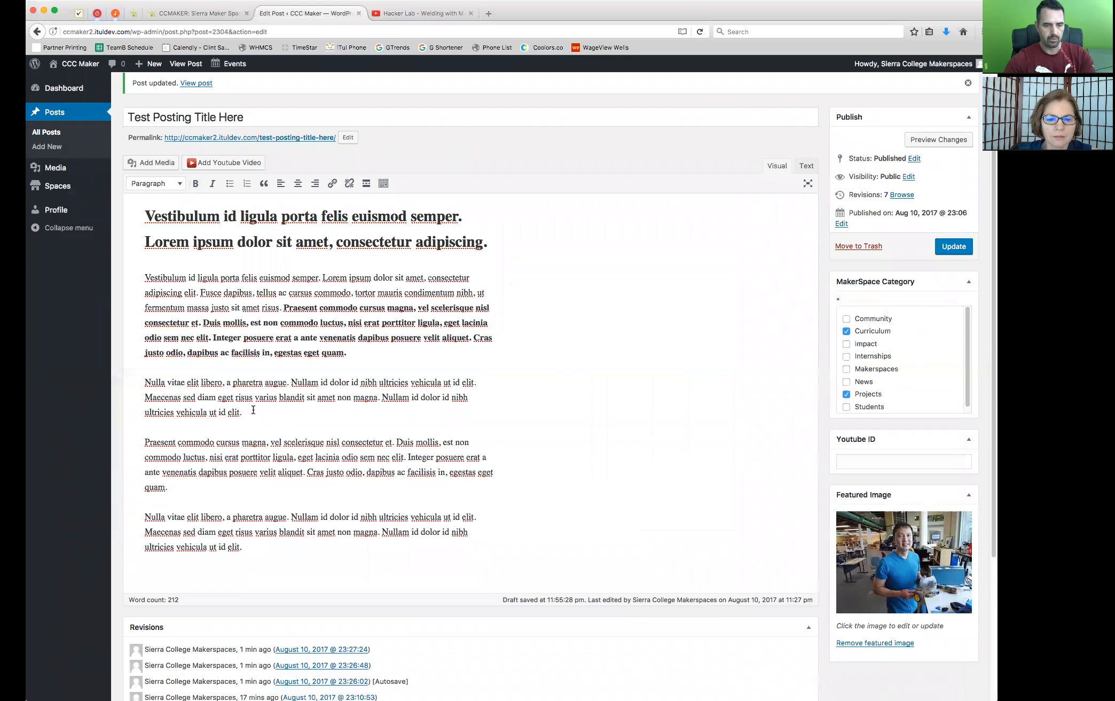
left_click(270, 412)
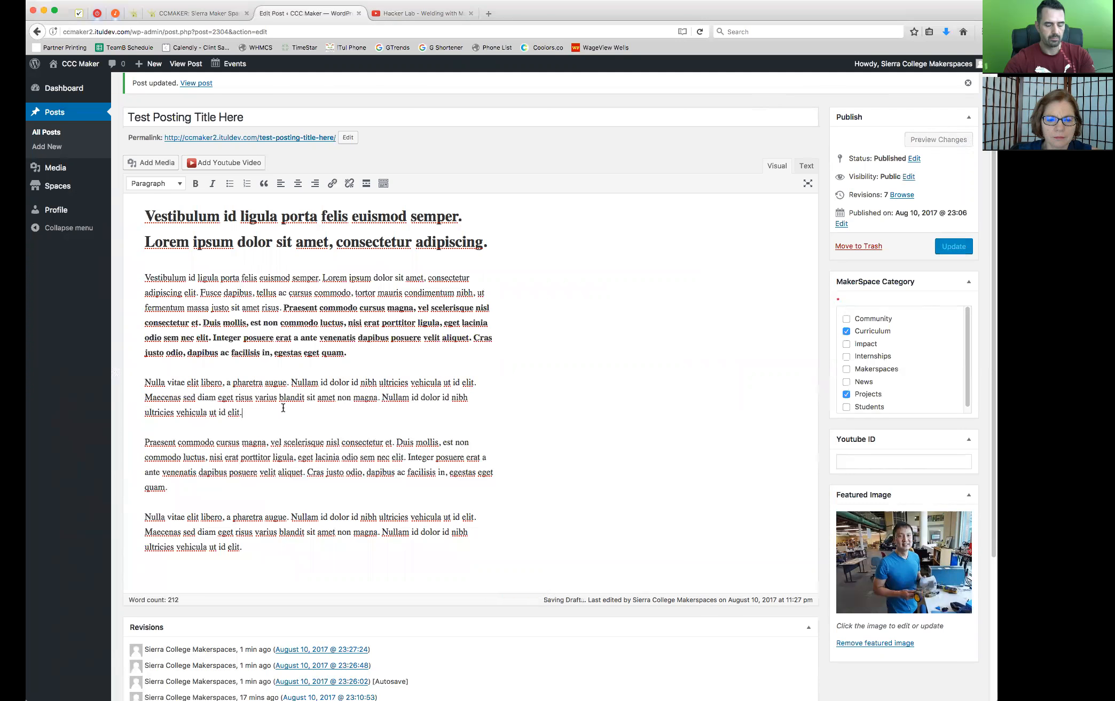
key("Return")
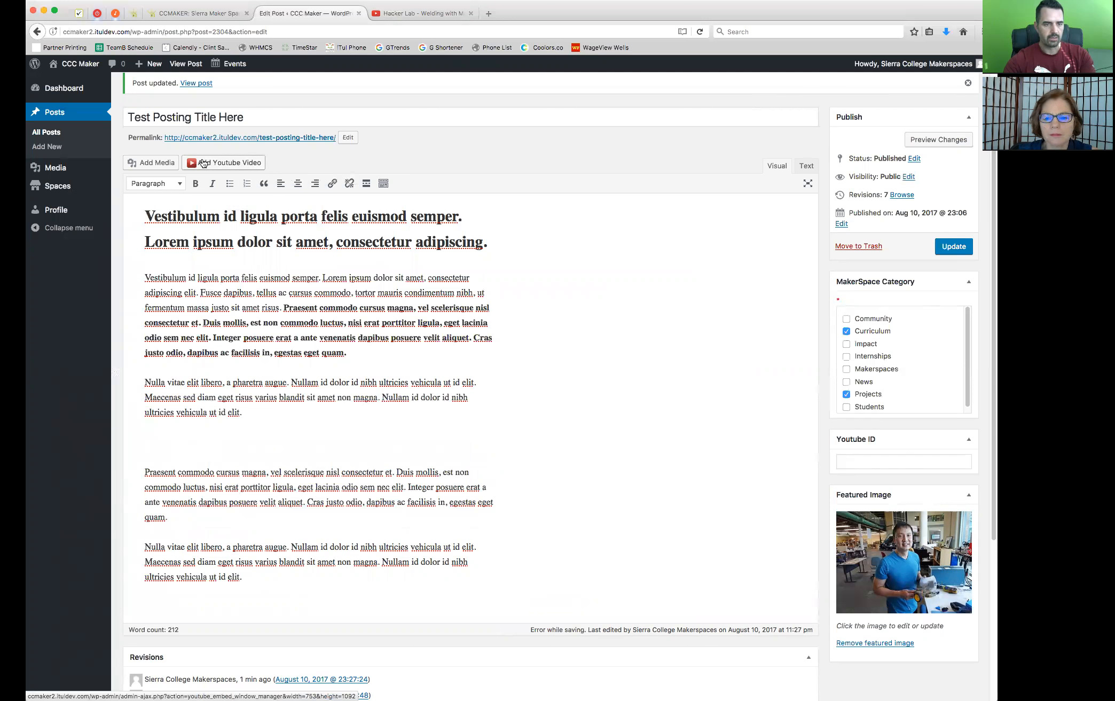
left_click(214, 165)
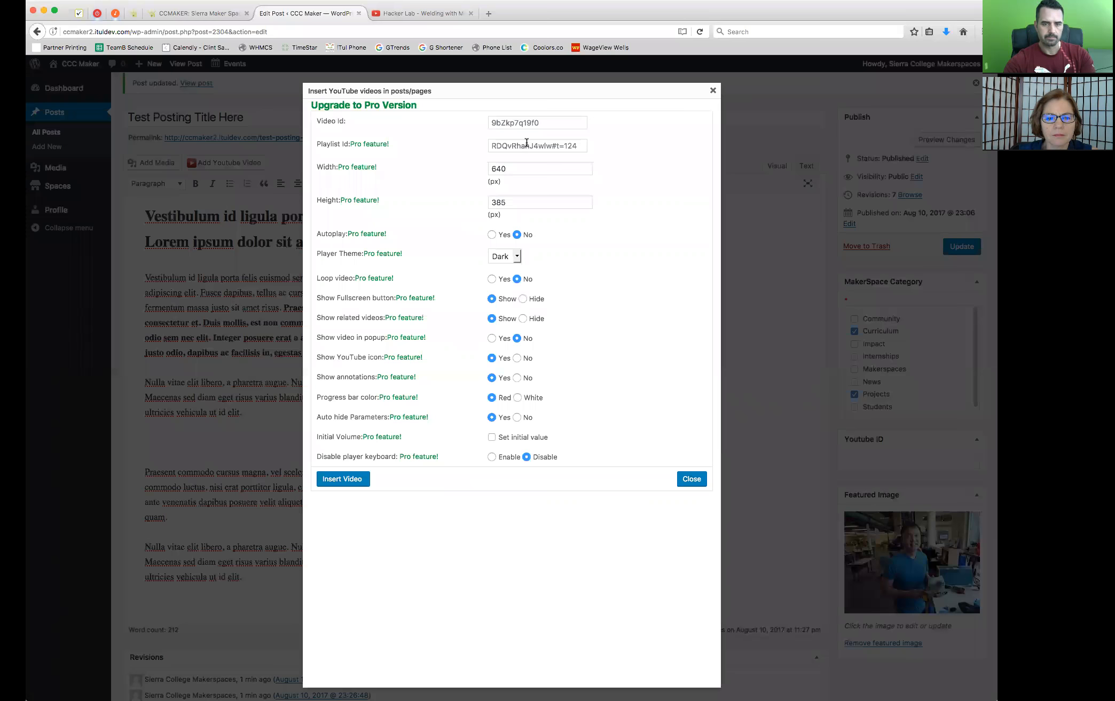
left_click_drag(559, 122, 469, 113)
left_click_drag(318, 121, 366, 125)
left_click(556, 123)
key("super+v")
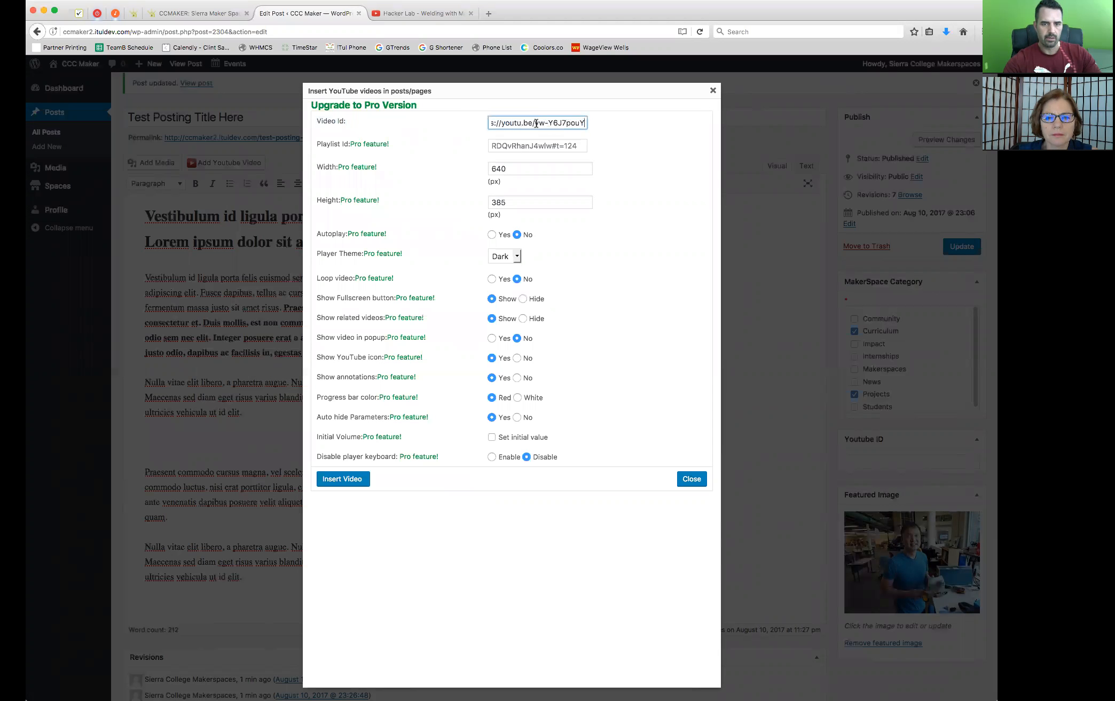
Examine which part of the pasted link is the address prefix and which part is the video ID
left_click_drag(535, 123, 460, 117)
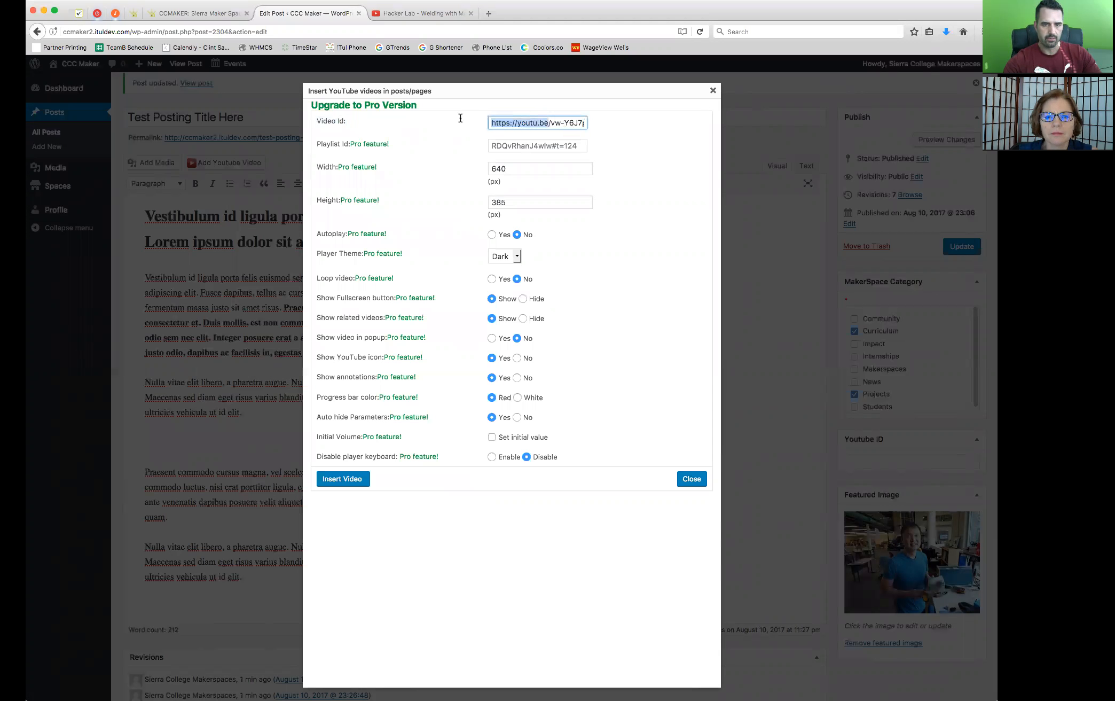
left_click(573, 123)
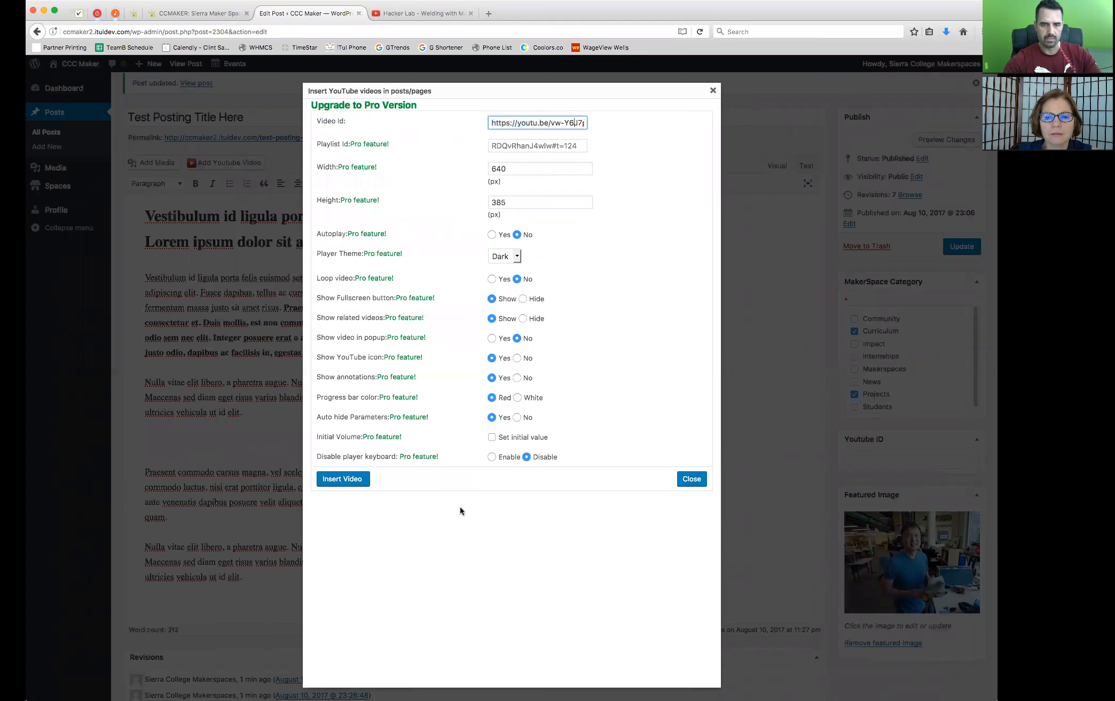
left_click_drag(549, 122, 438, 120)
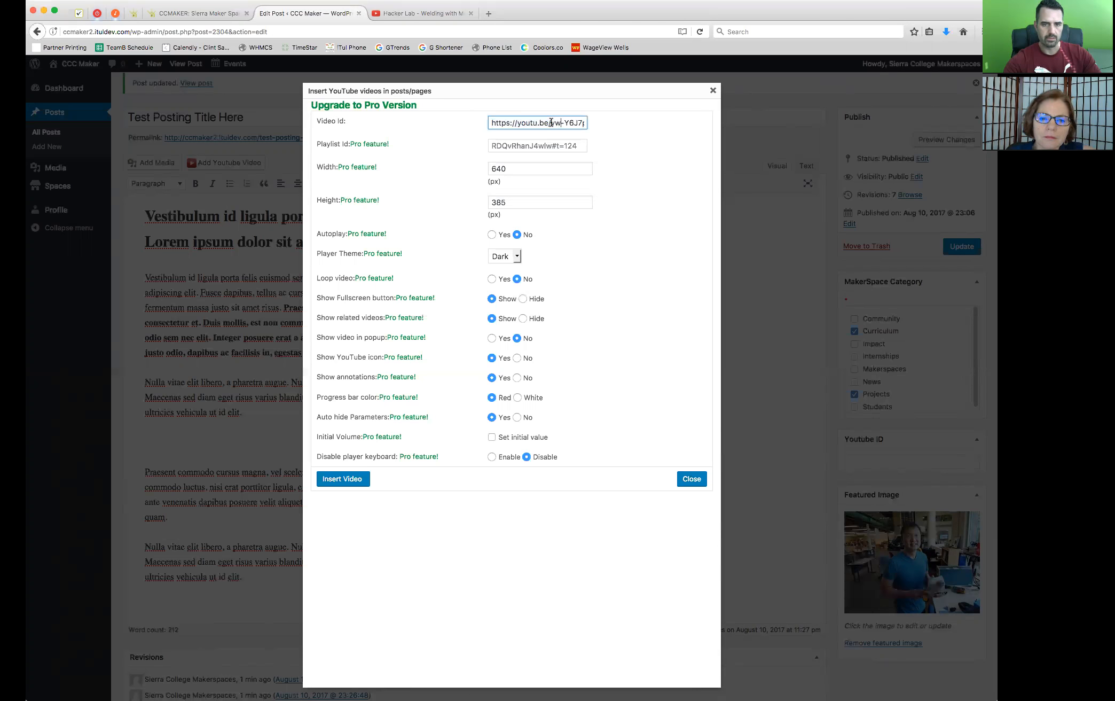
left_click_drag(550, 123, 615, 125)
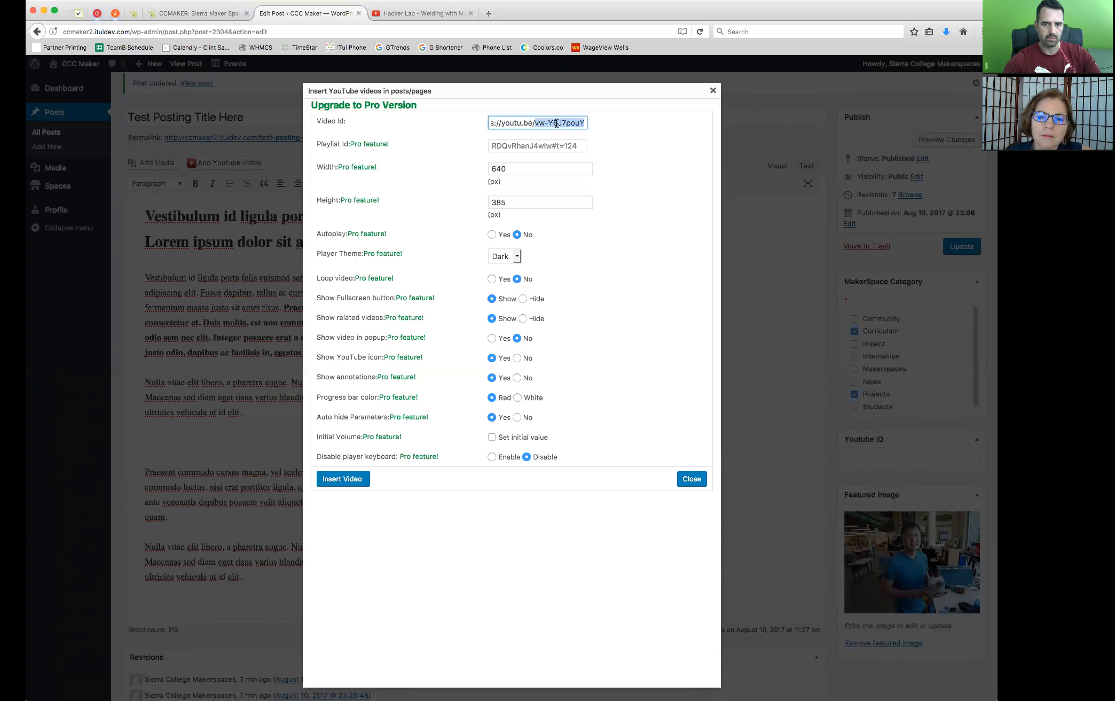
left_click(535, 123)
left_click_drag(535, 122, 623, 126)
left_click(566, 123)
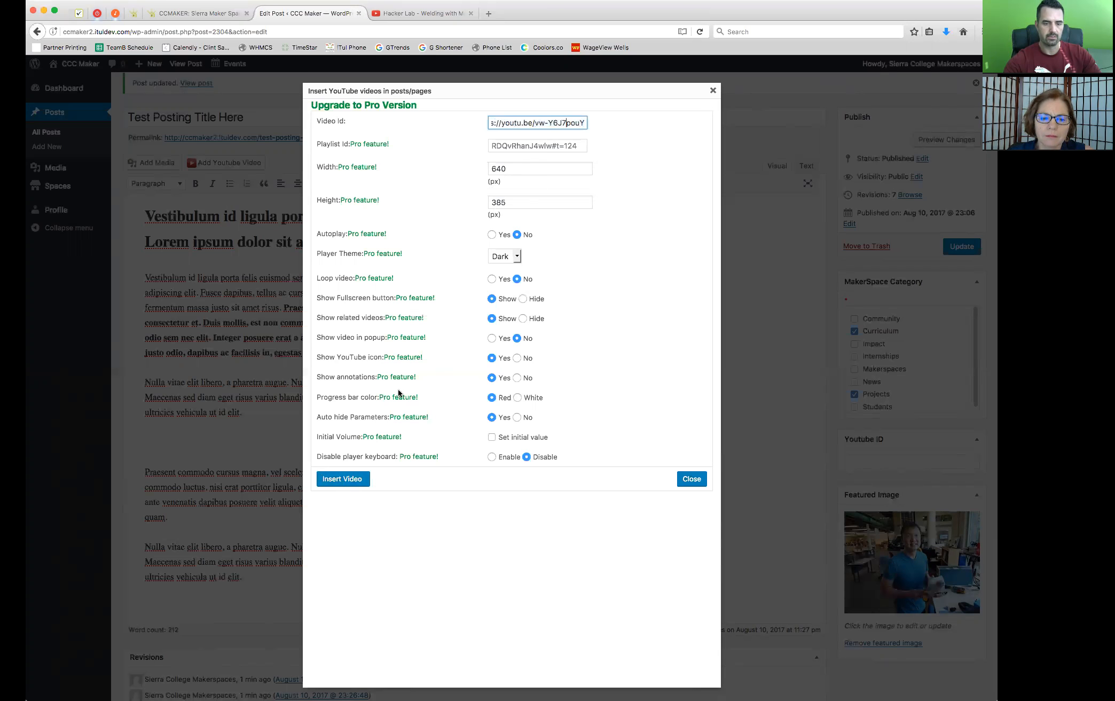
Insert the video into the post and check the embed shortcode and the link inside it
left_click(344, 480)
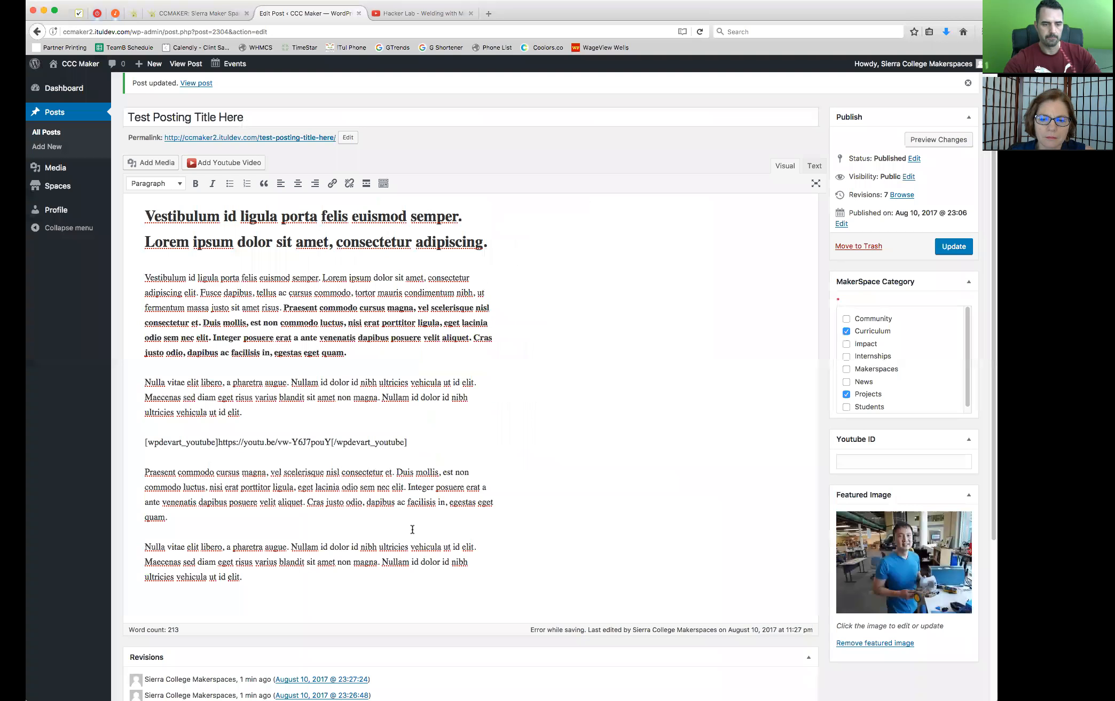
left_click_drag(422, 446, 142, 439)
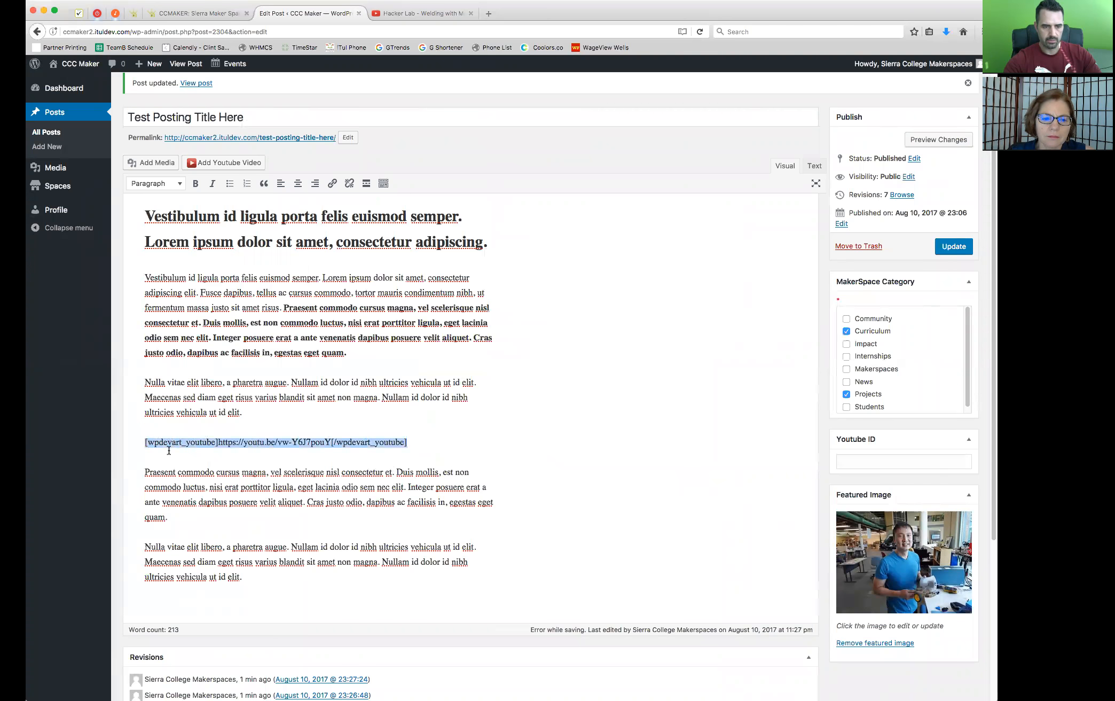
left_click(282, 434)
left_click_drag(232, 441, 269, 441)
left_click(308, 422)
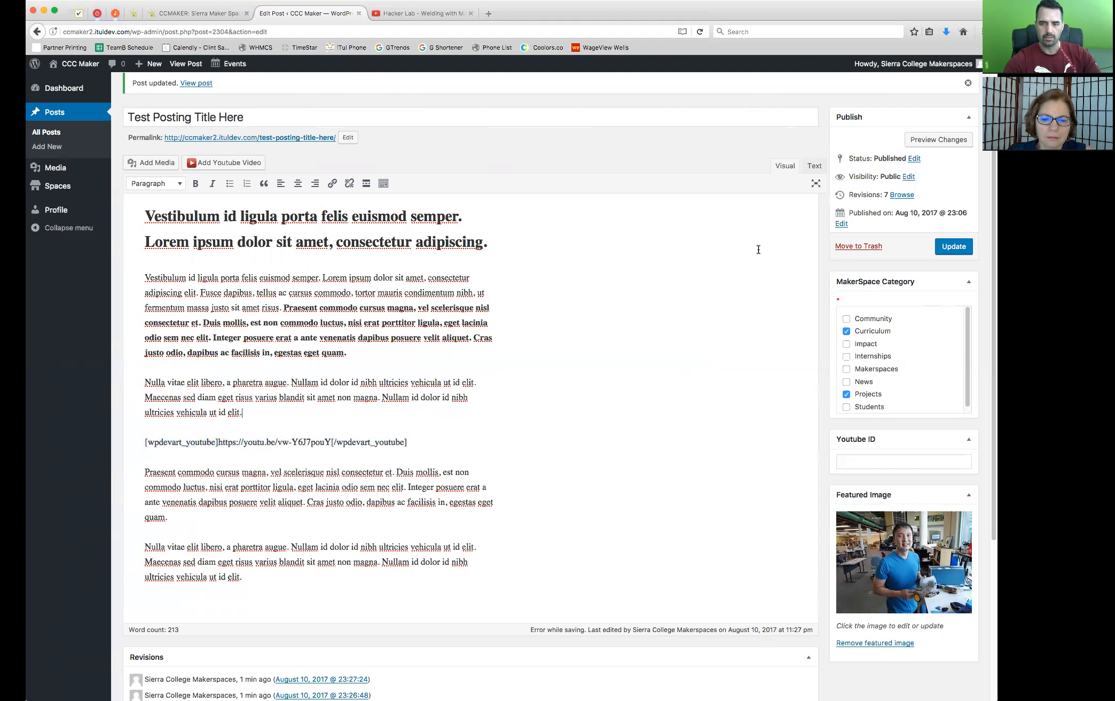
Preview the post's changes and check the embedded video between the body paragraphs
left_click(941, 140)
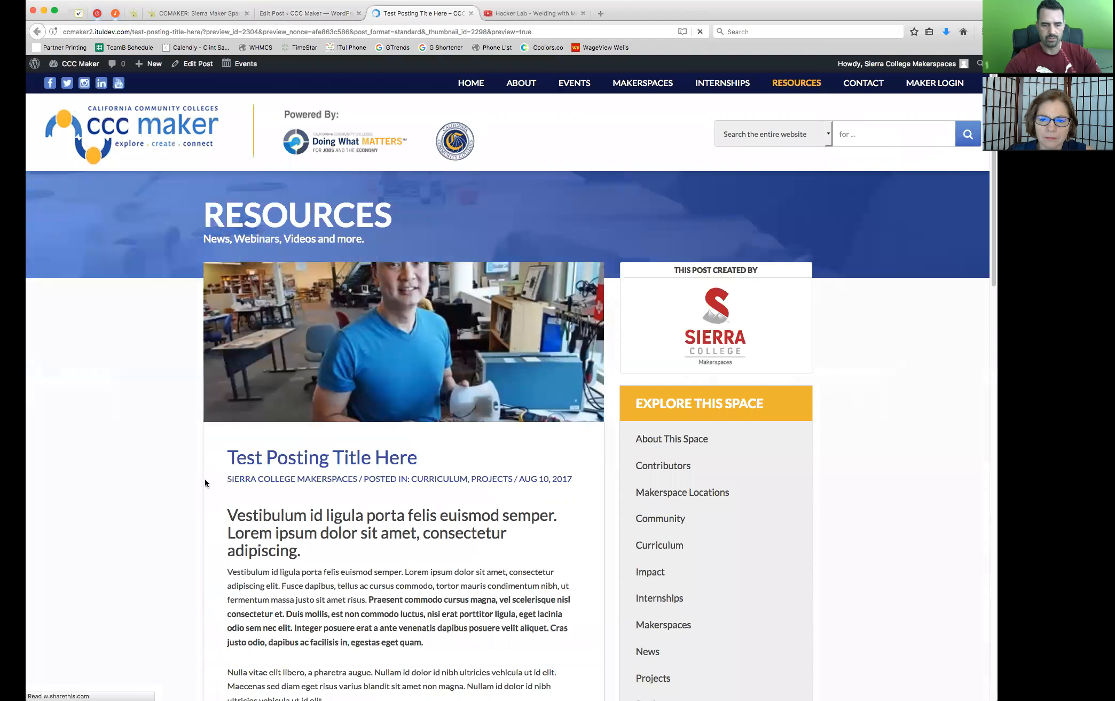
scroll(214, 464, "down", 6)
scroll(220, 426, "down", 3)
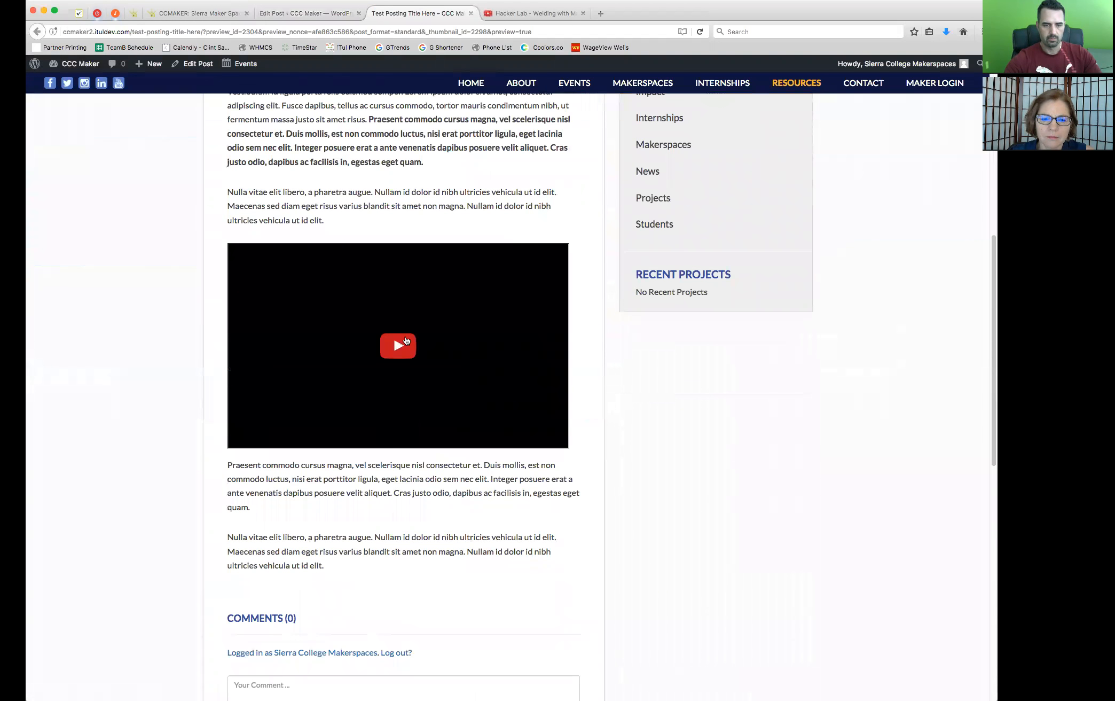
Test playback of the embedded video in the preview and delete its full-link shortcode from the post body
left_click(402, 345)
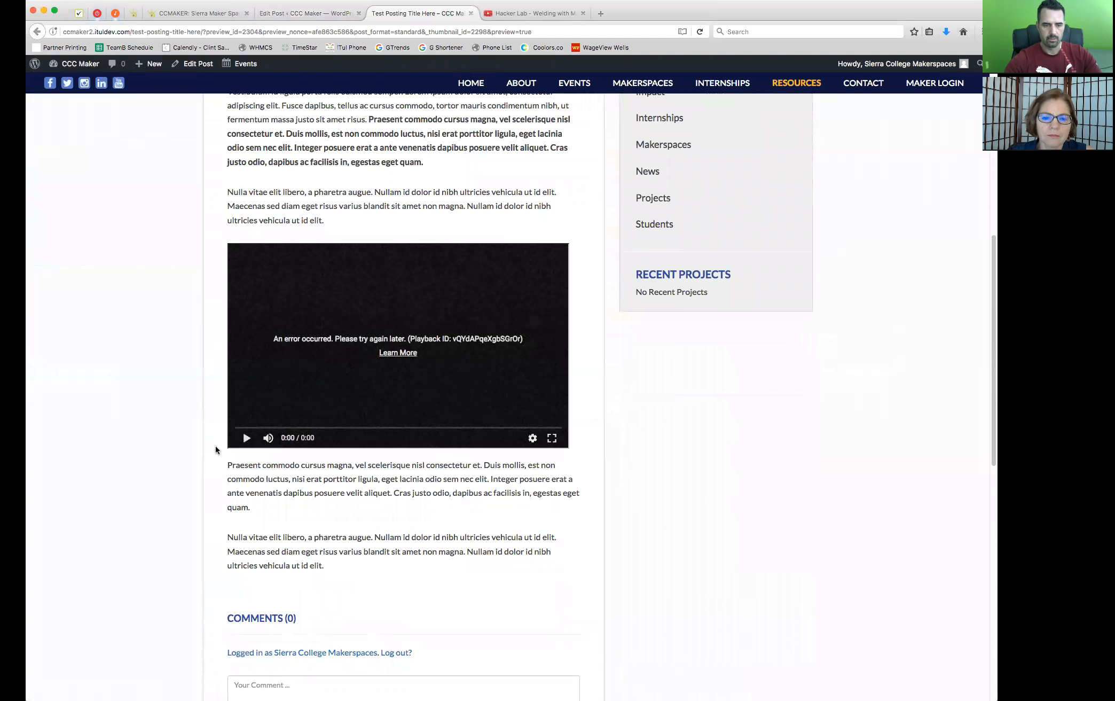
left_click(471, 12)
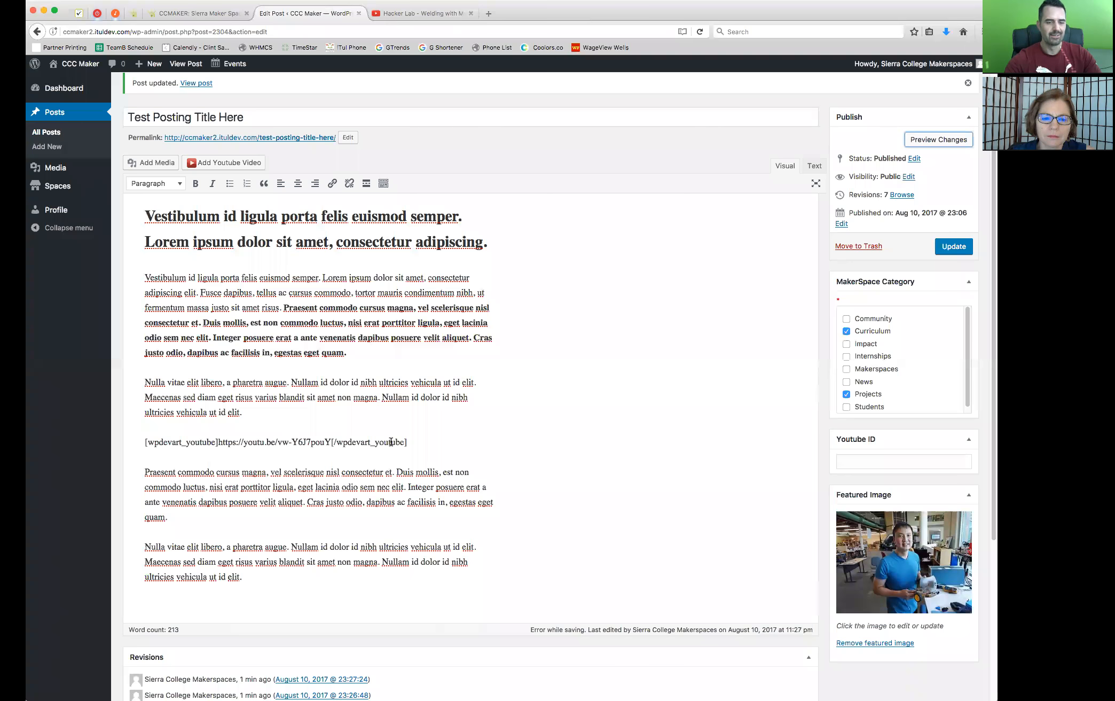
left_click_drag(411, 442, 137, 443)
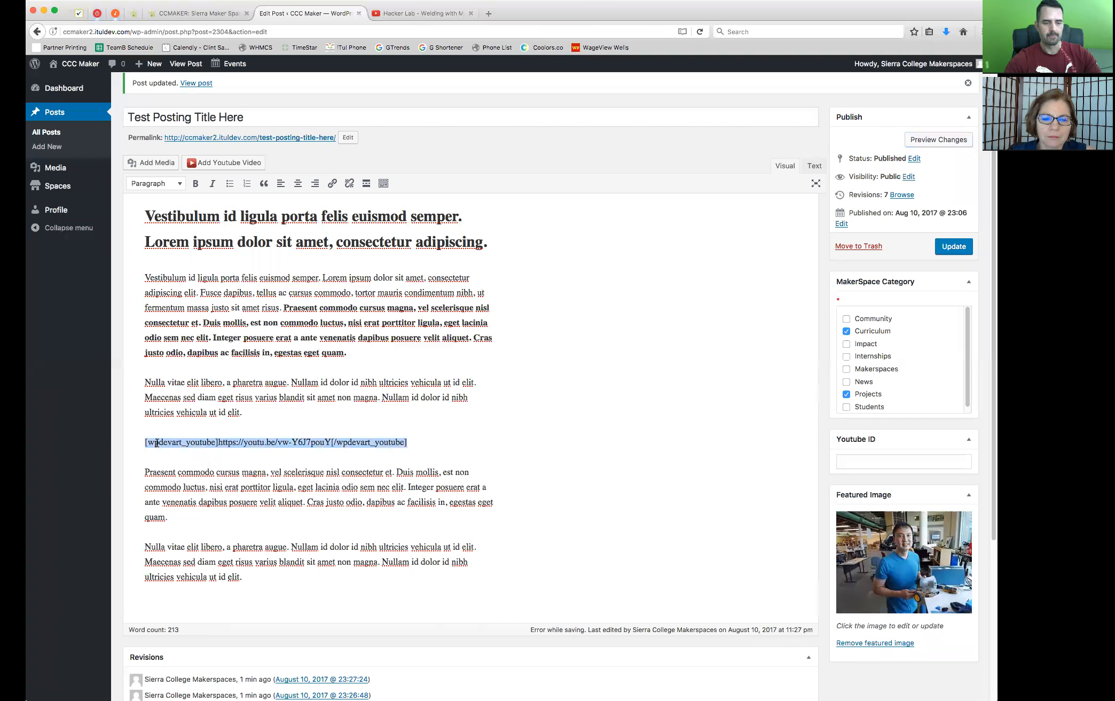
key("BackSpace")
key("BackSpace")
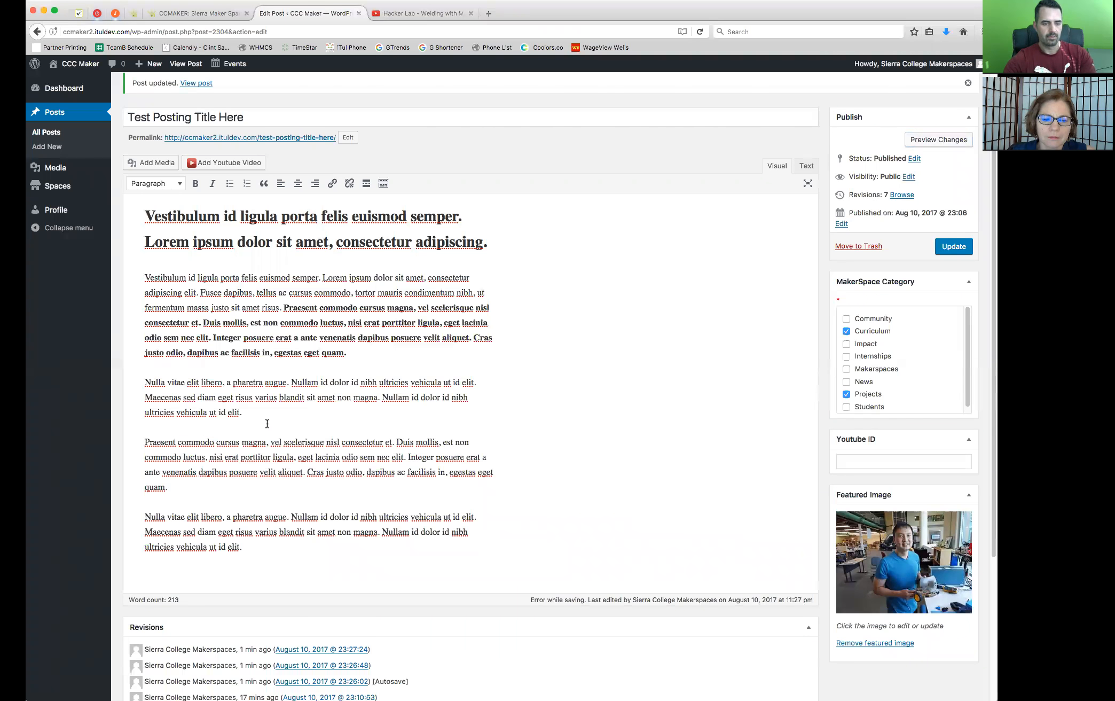
key("Return")
left_click(208, 164)
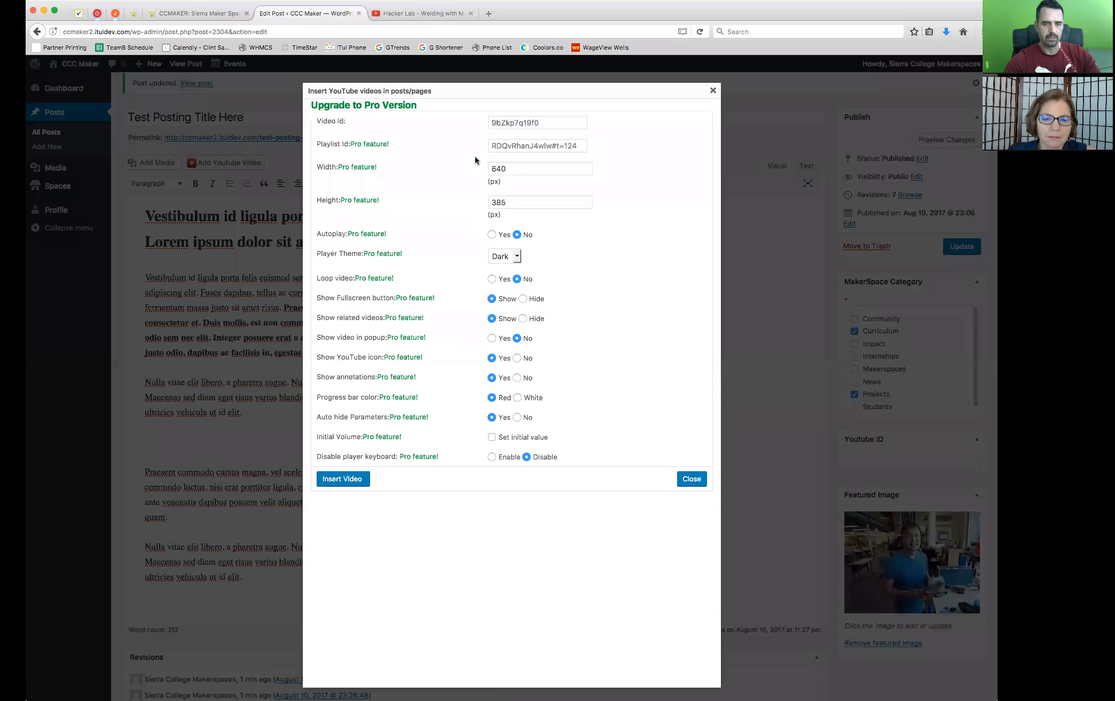
left_click(549, 123)
key("super+v")
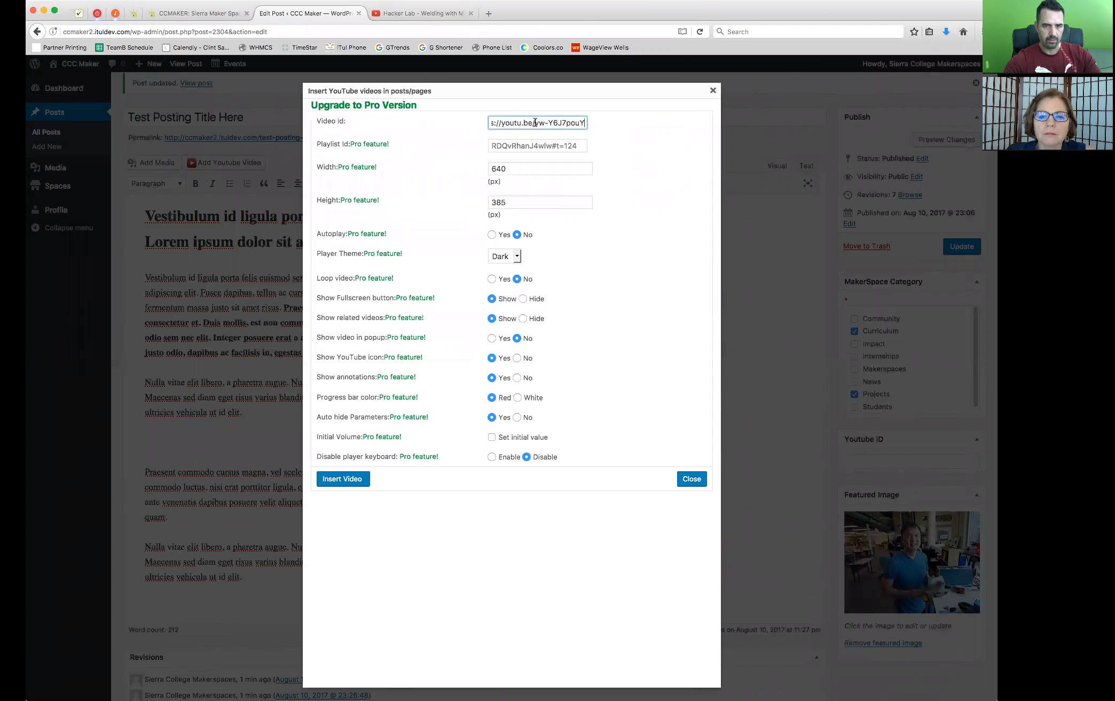
left_click_drag(526, 122, 468, 128)
left_click(564, 124)
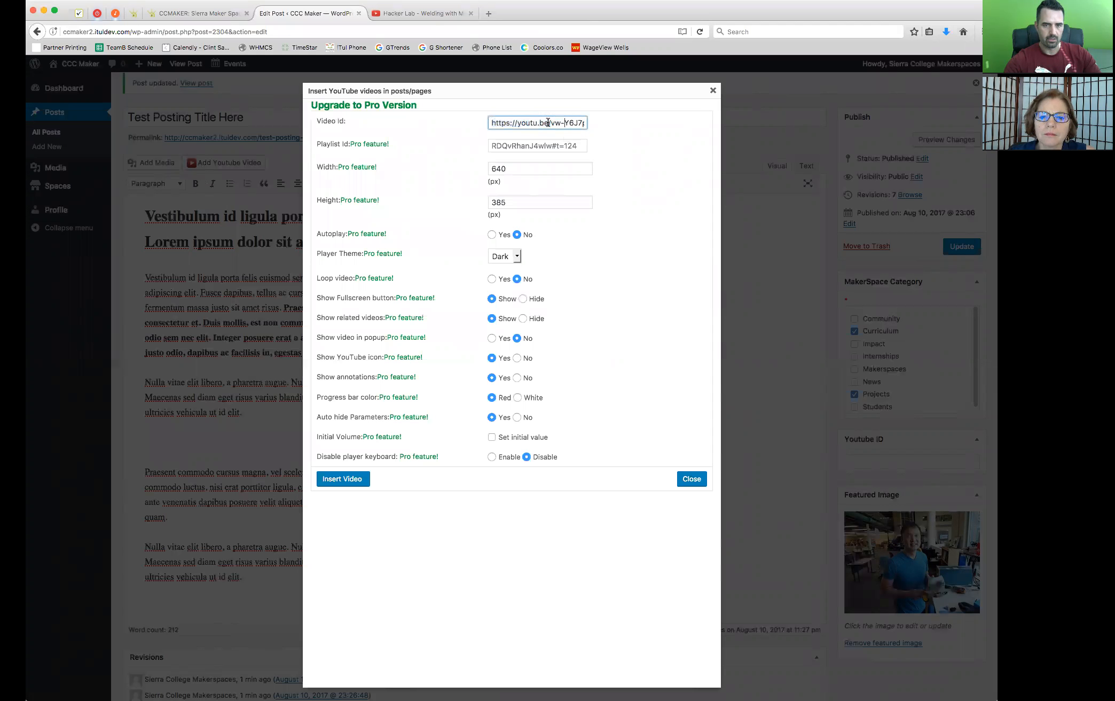
left_click_drag(550, 122, 467, 116)
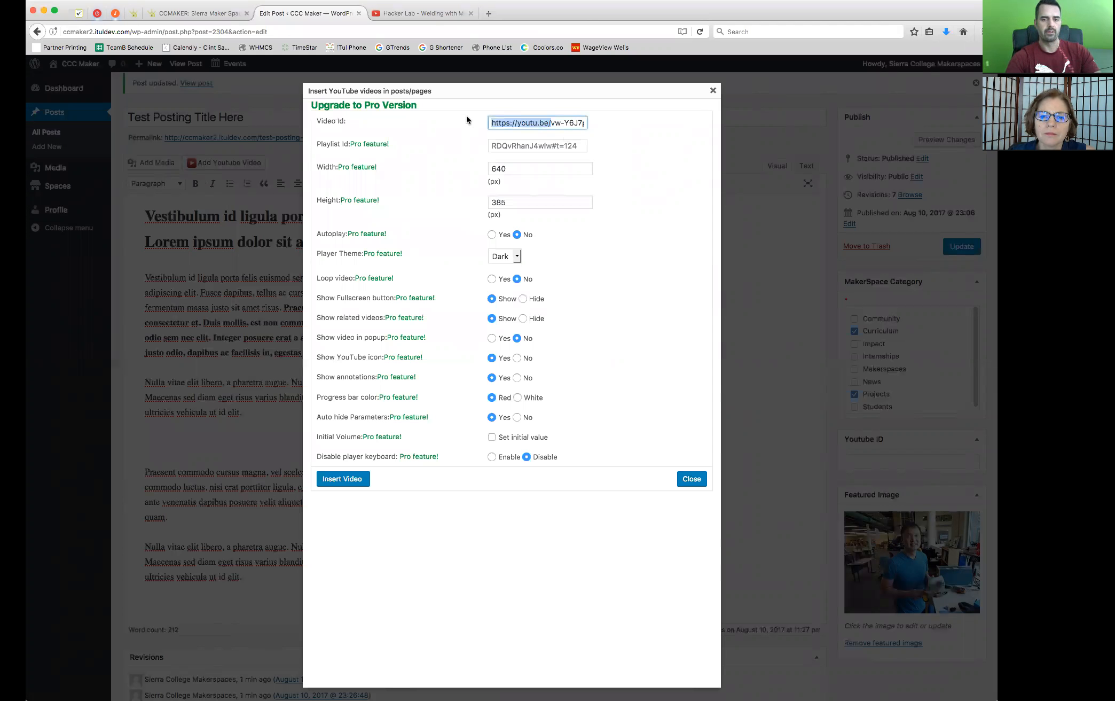
left_click(560, 124)
left_click_drag(550, 123, 470, 121)
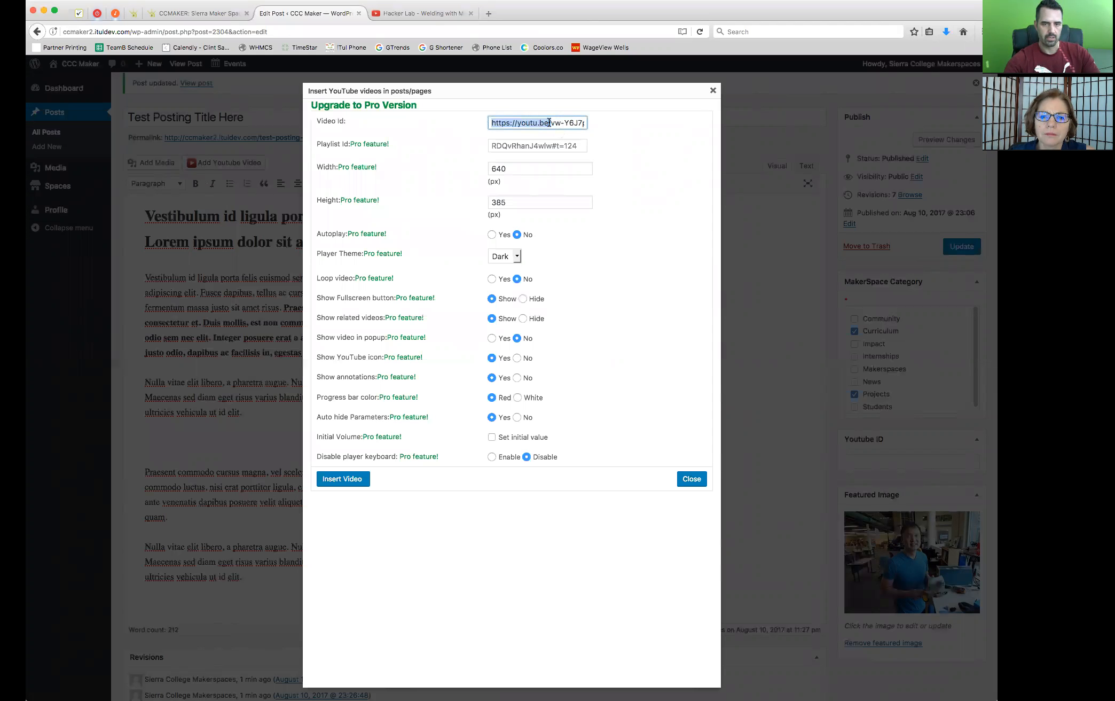
left_click(550, 123)
left_click_drag(550, 123, 470, 128)
left_click(552, 124)
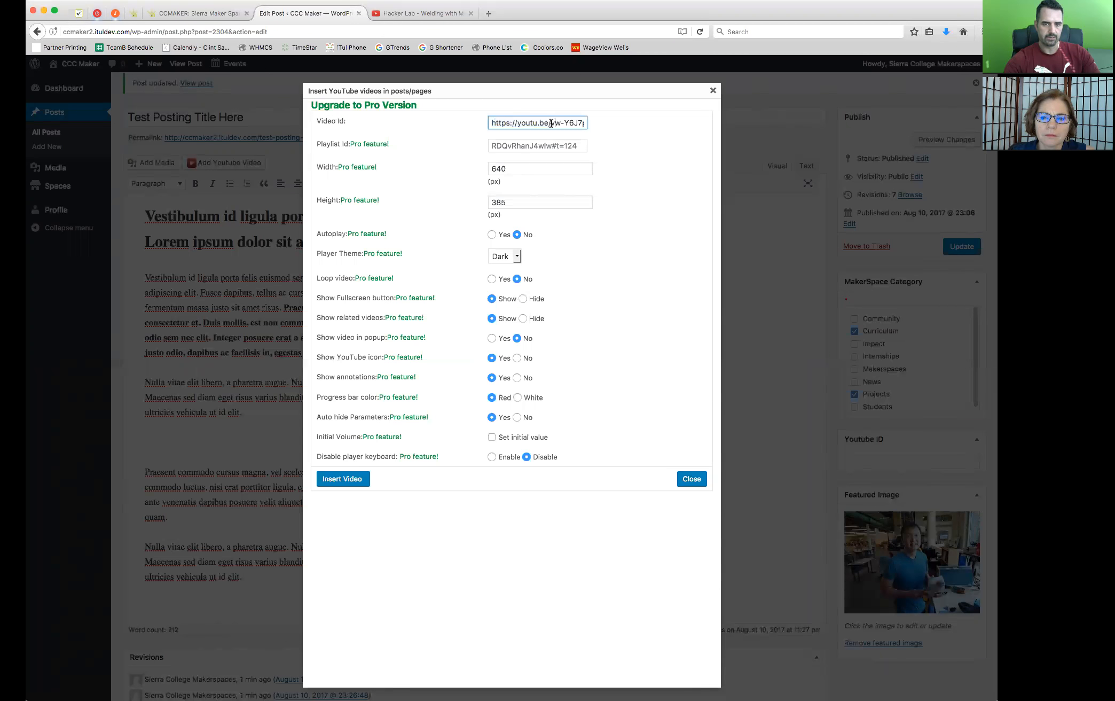
left_click_drag(545, 123, 448, 117)
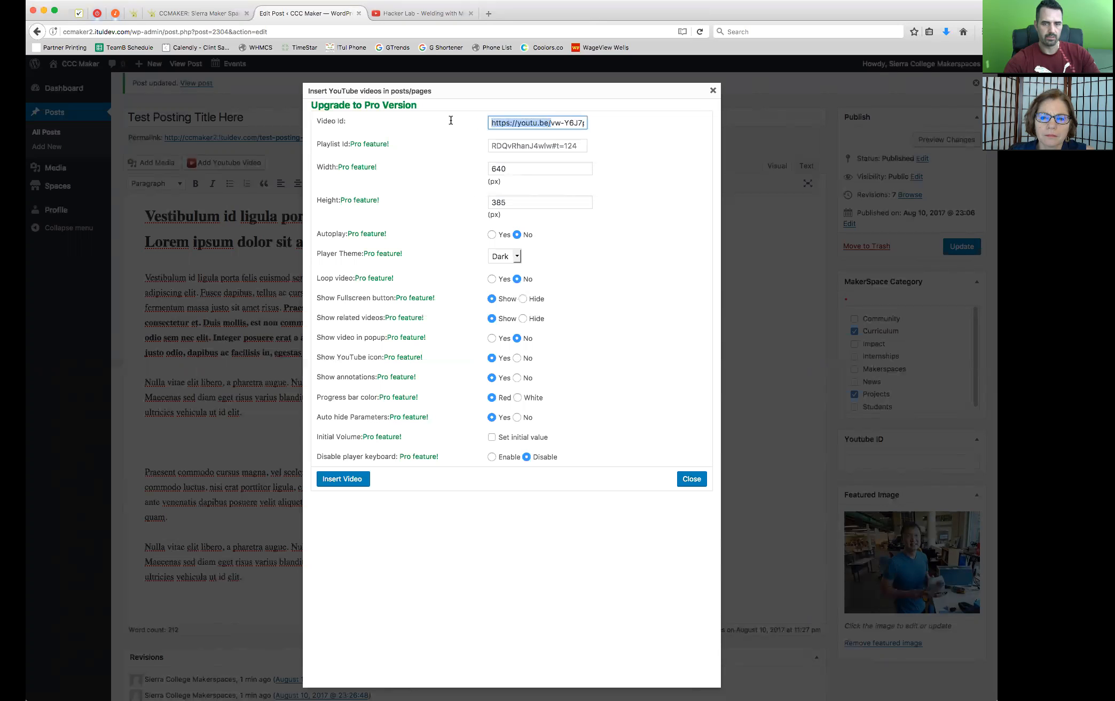
left_click(551, 123)
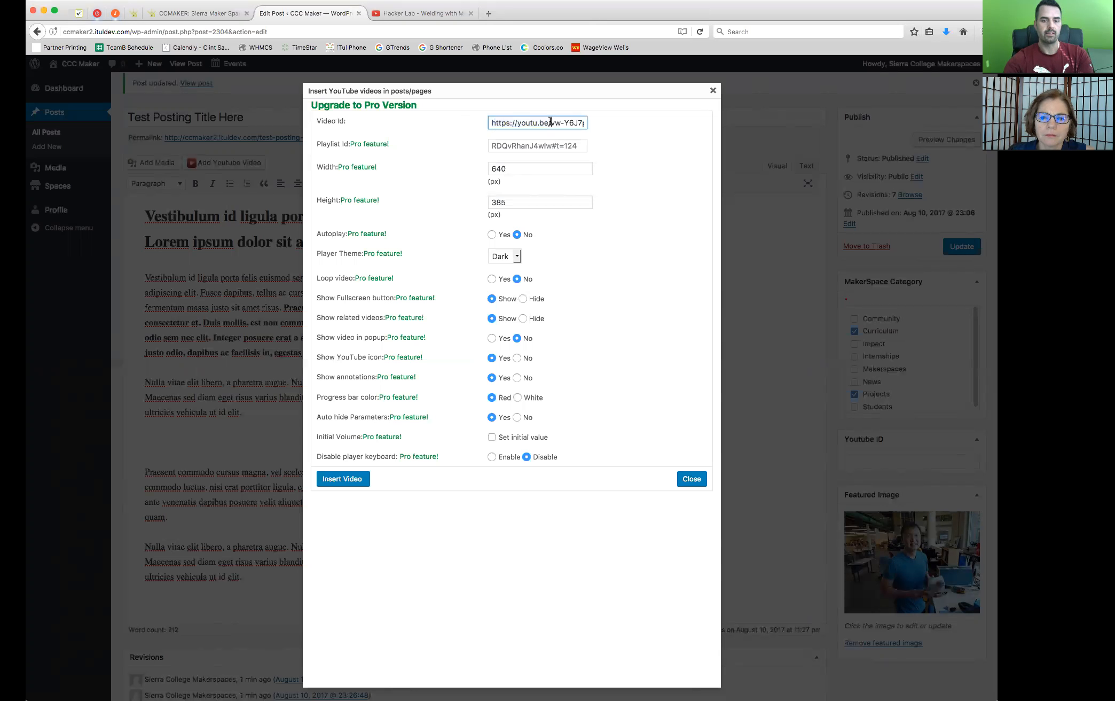
left_click_drag(551, 123, 473, 123)
key("BackSpace")
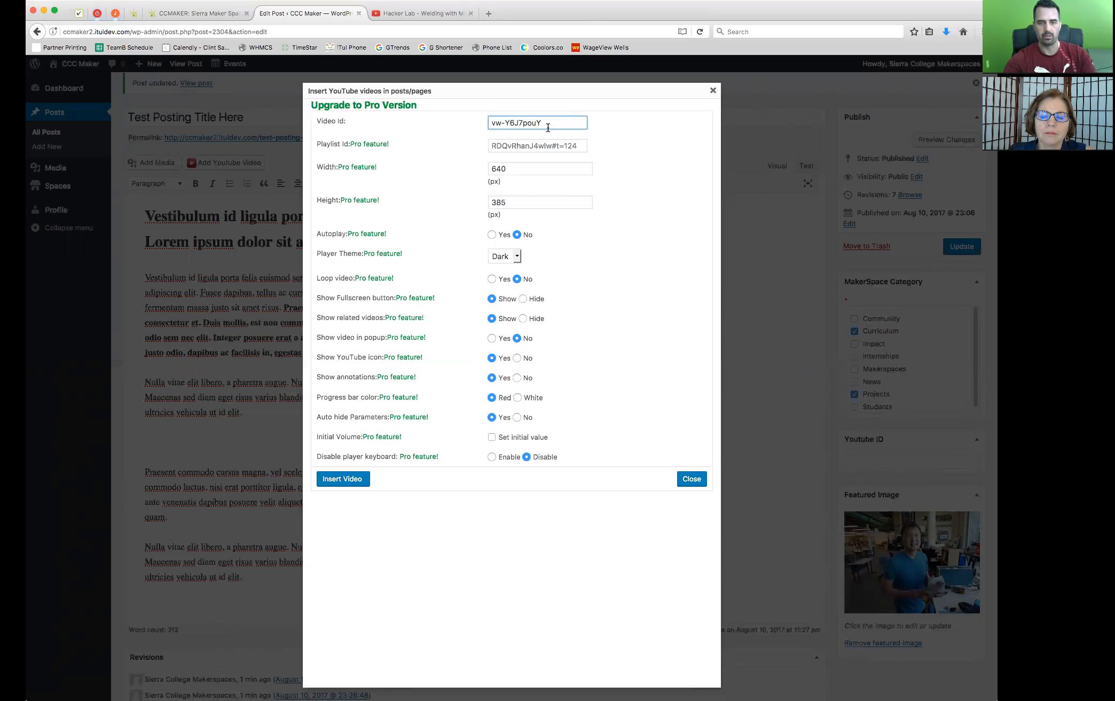
left_click_drag(548, 124, 476, 114)
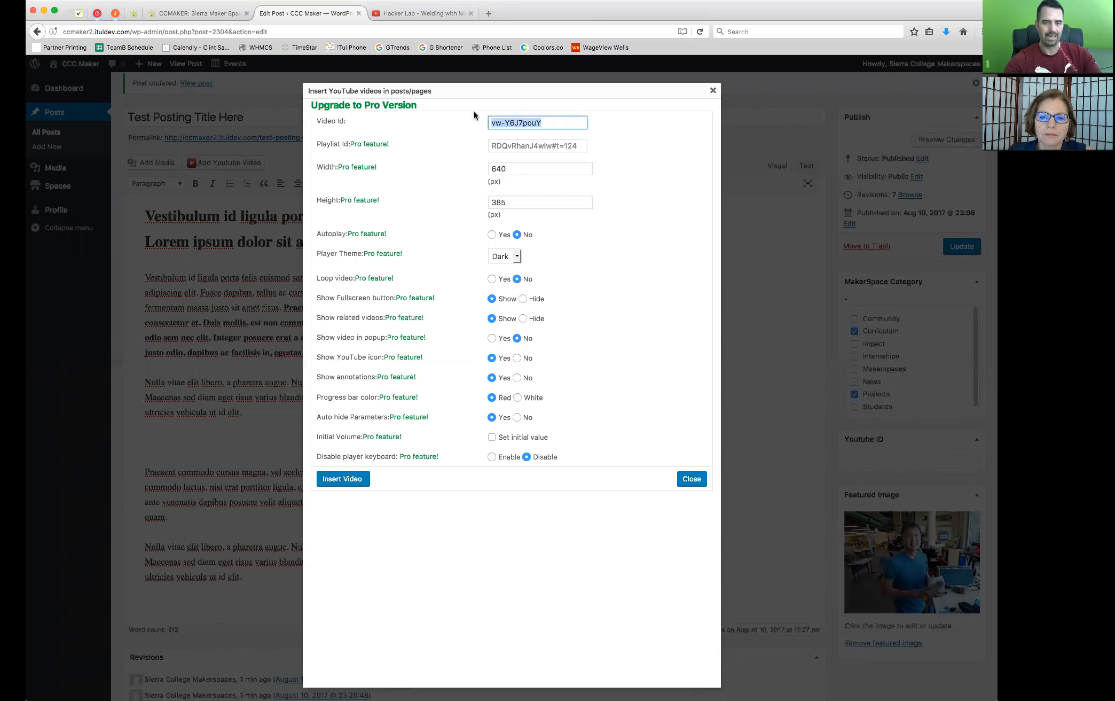
left_click(341, 480)
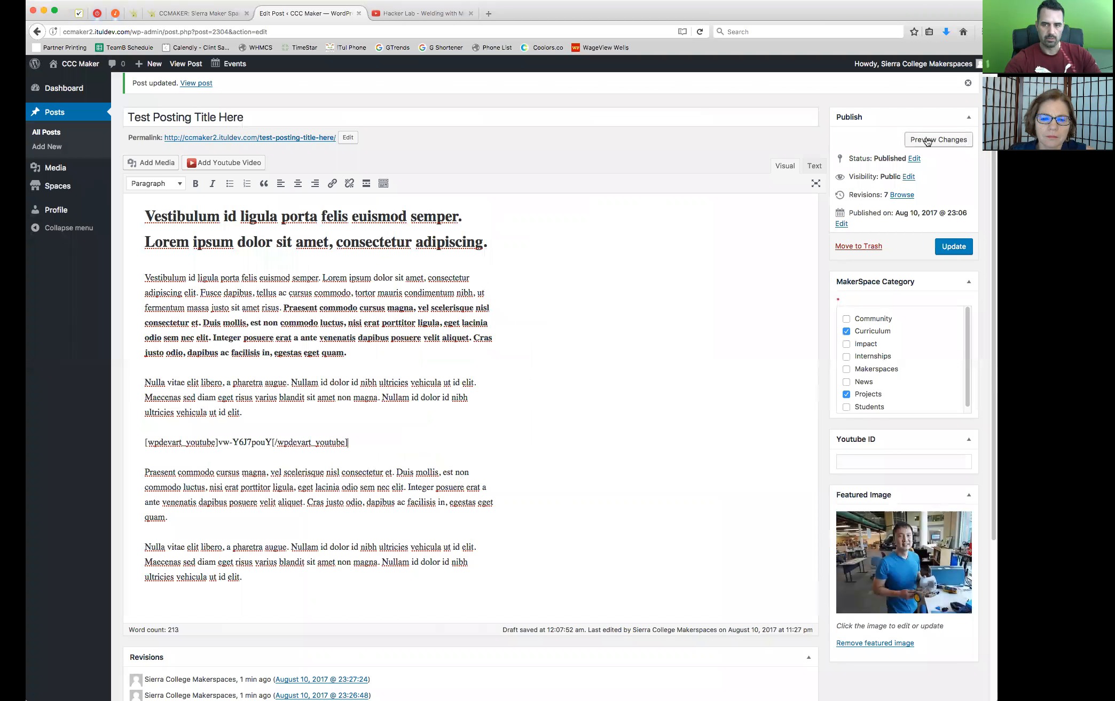
Preview the post's changes and check how the embedded video sits within the page and its body text
left_click(933, 141)
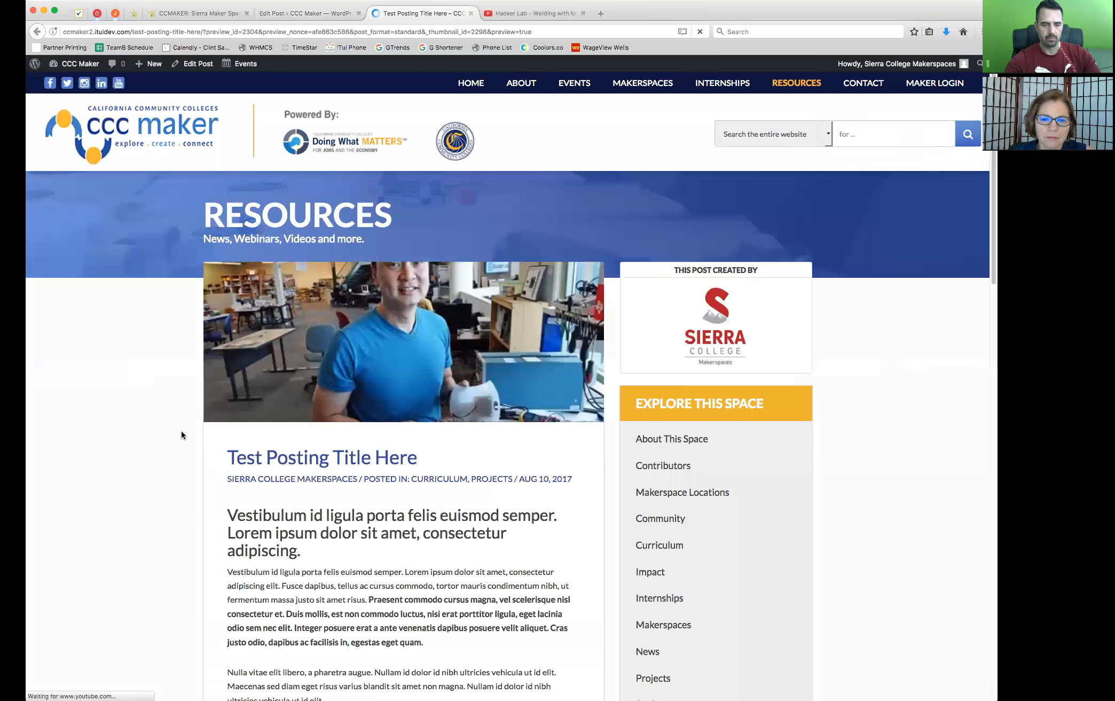
scroll(181, 434, "down", 4)
scroll(181, 431, "down", 6)
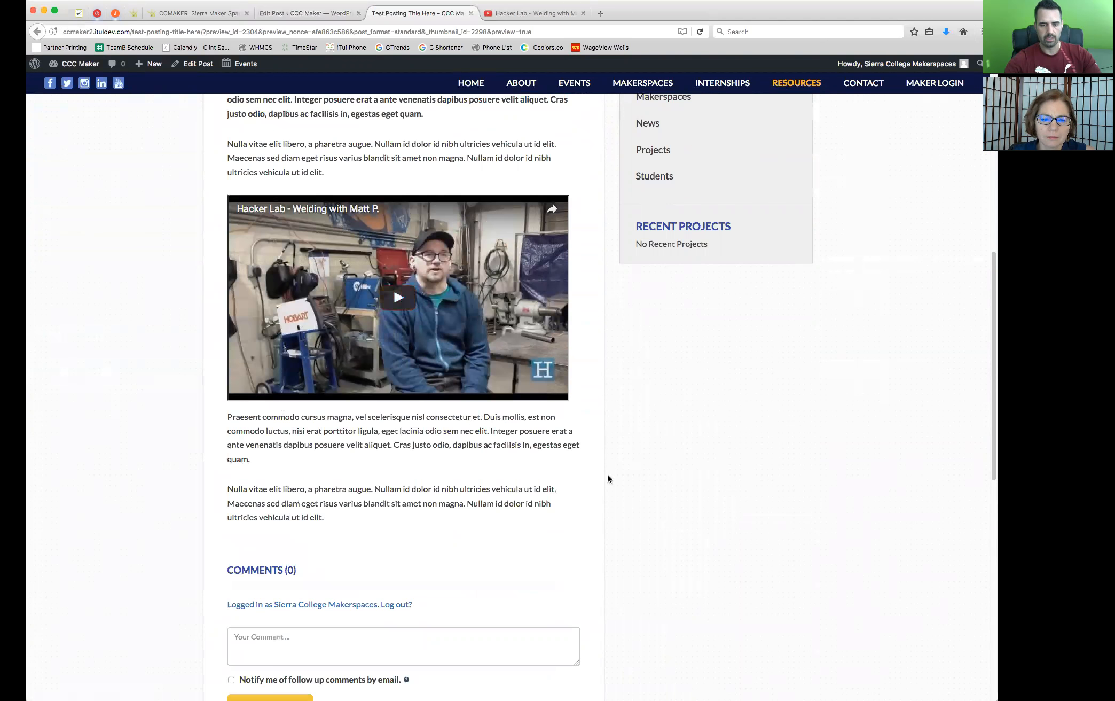
scroll(599, 476, "up", 5)
scroll(599, 473, "up", 3)
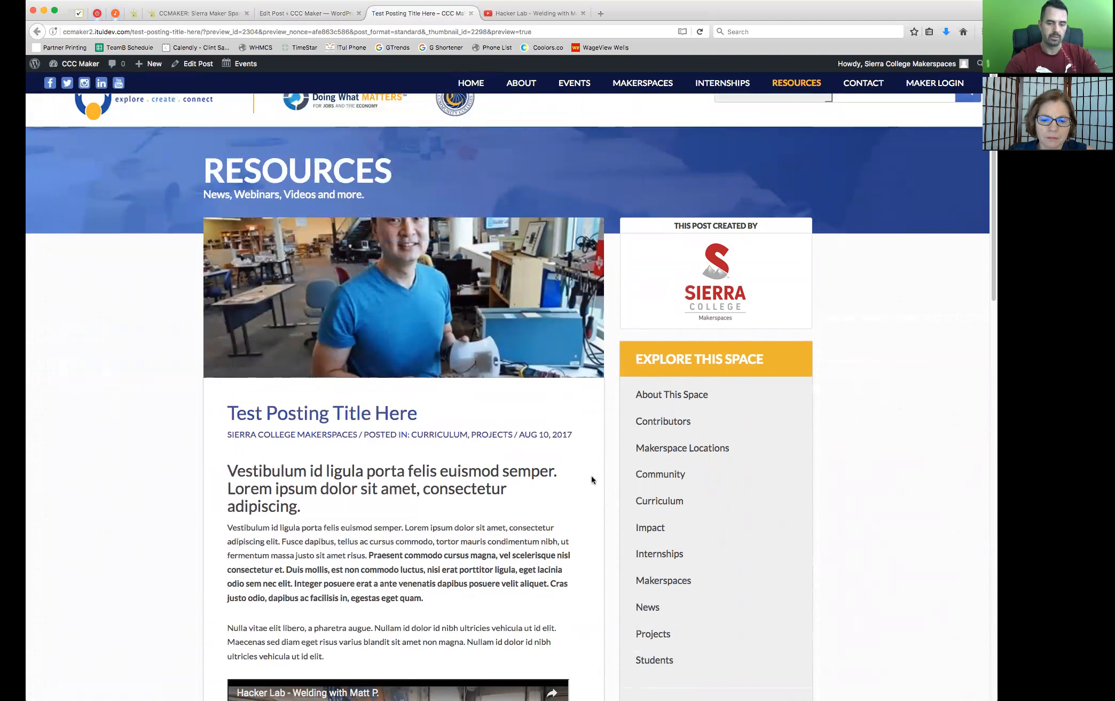
scroll(592, 476, "down", 5)
Play and pause the embedded video to test it, and close the preview and YouTube pages
left_click(565, 473)
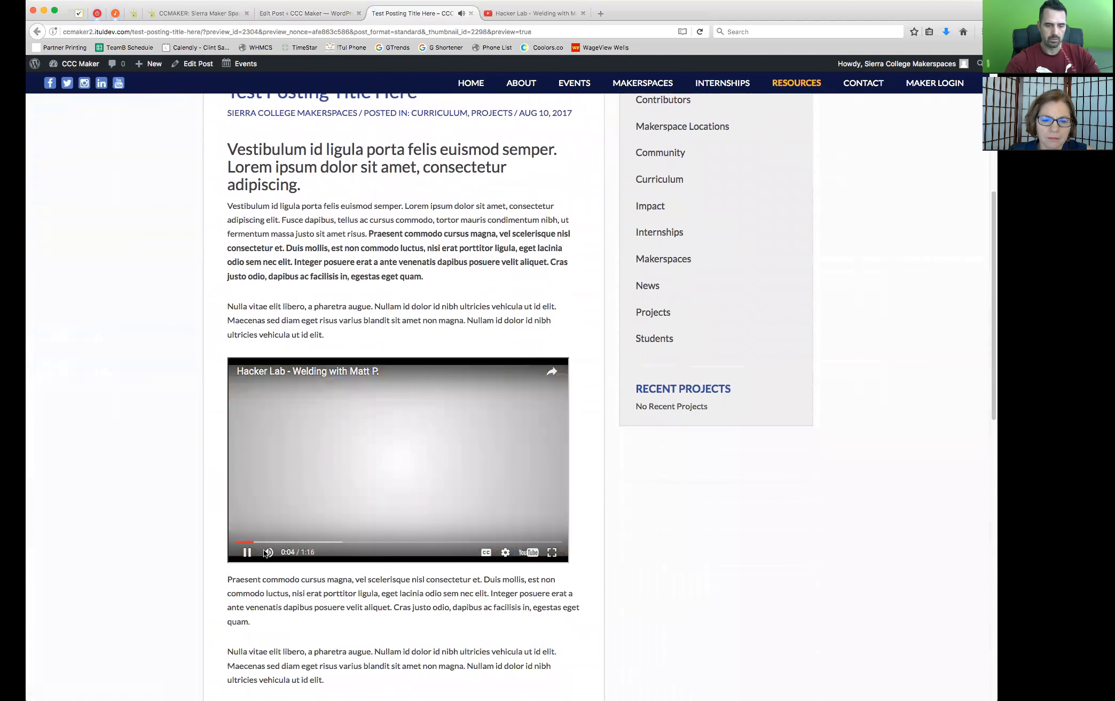
left_click(538, 523)
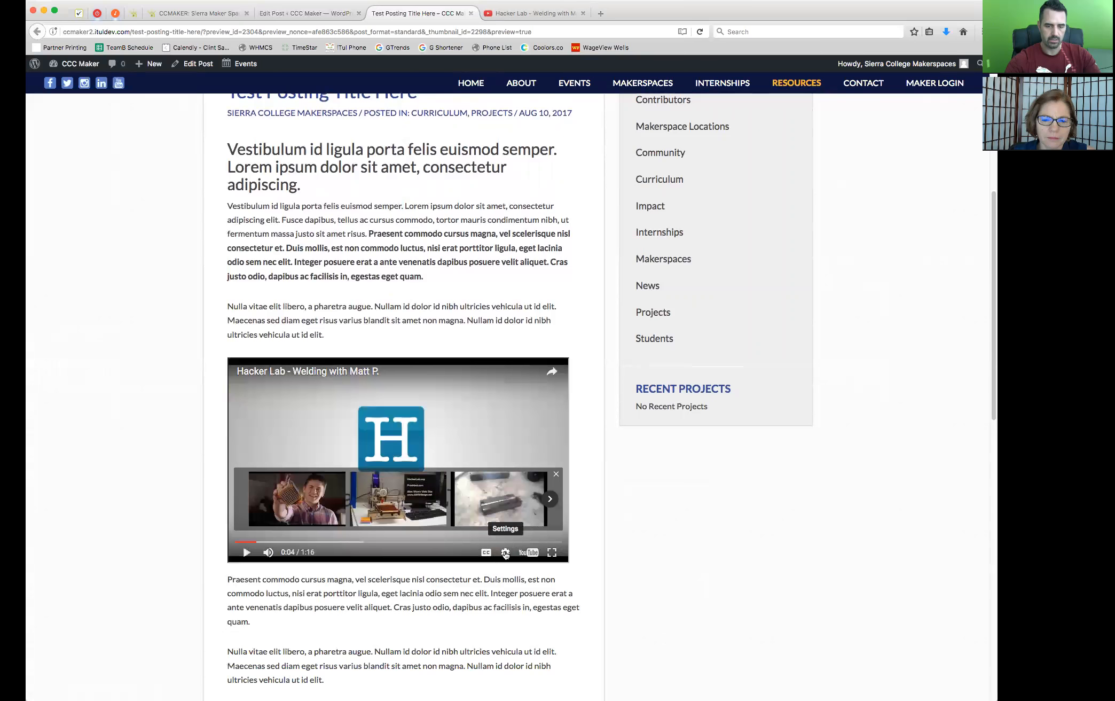
left_click(505, 552)
left_click(511, 573)
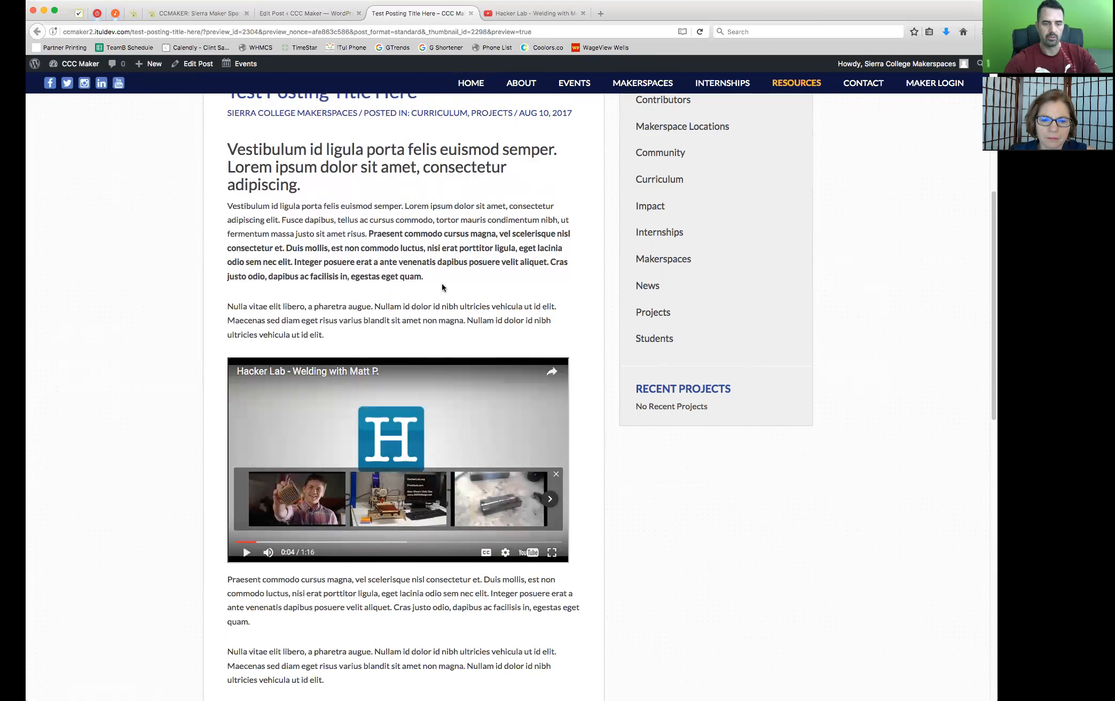
left_click(471, 14)
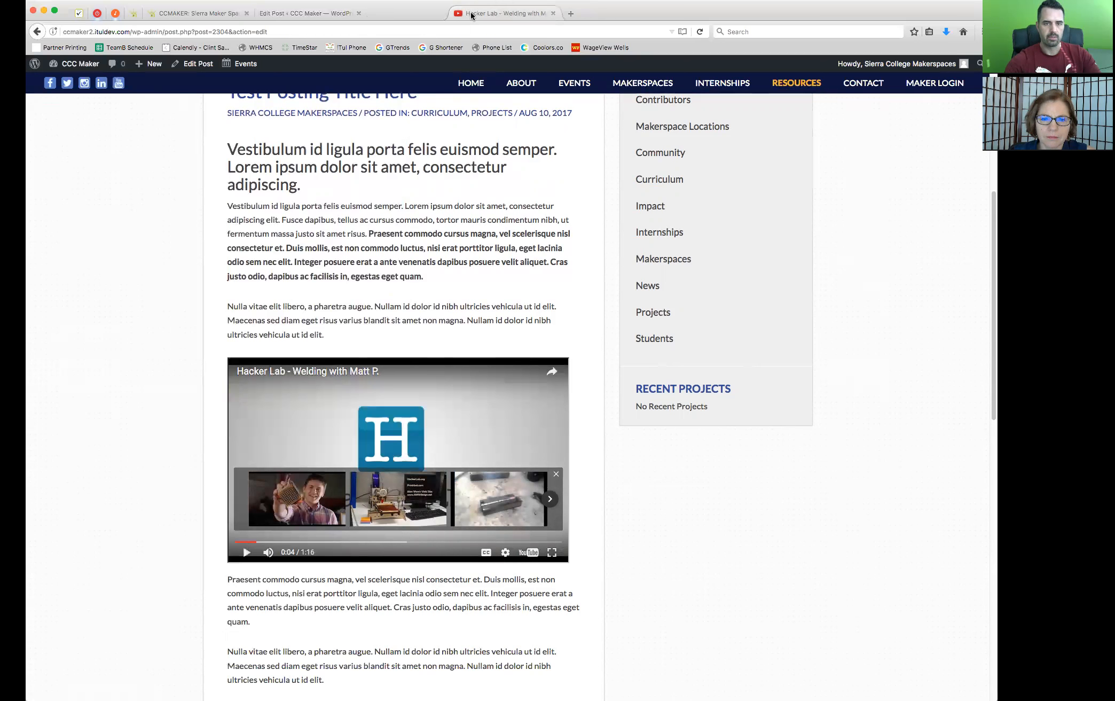
left_click(471, 14)
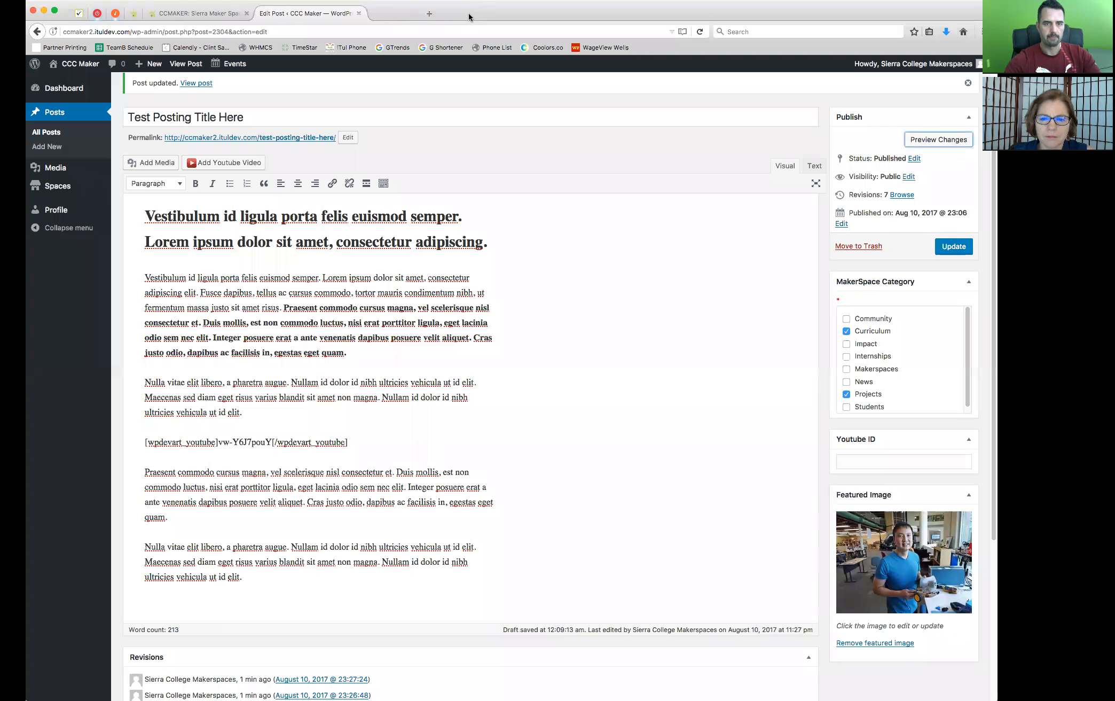
Examine the video shortcode in the post body and the video ID between its tags
left_click_drag(362, 443, 148, 432)
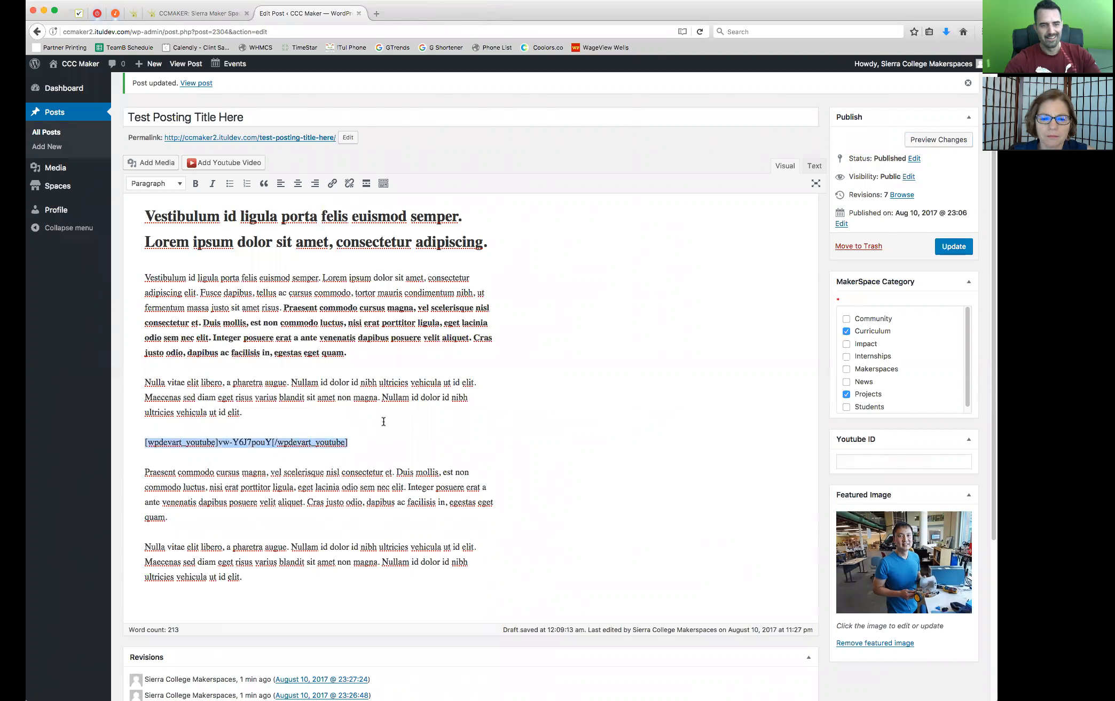
left_click(383, 422)
left_click_drag(270, 441, 217, 444)
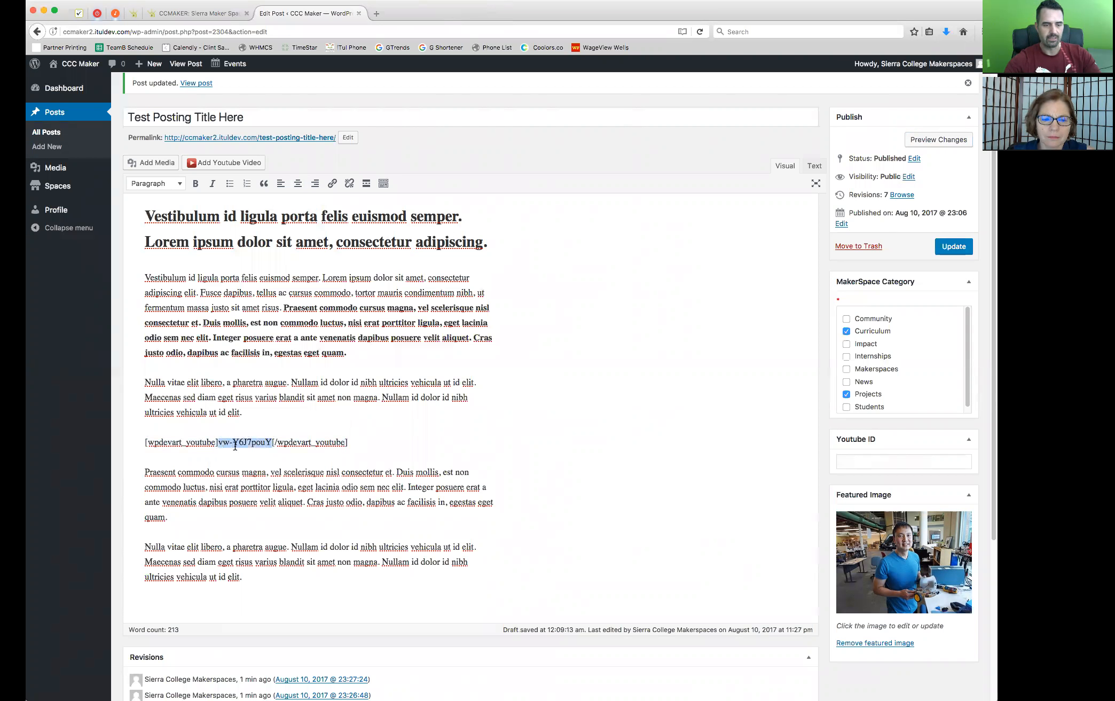
left_click(361, 433)
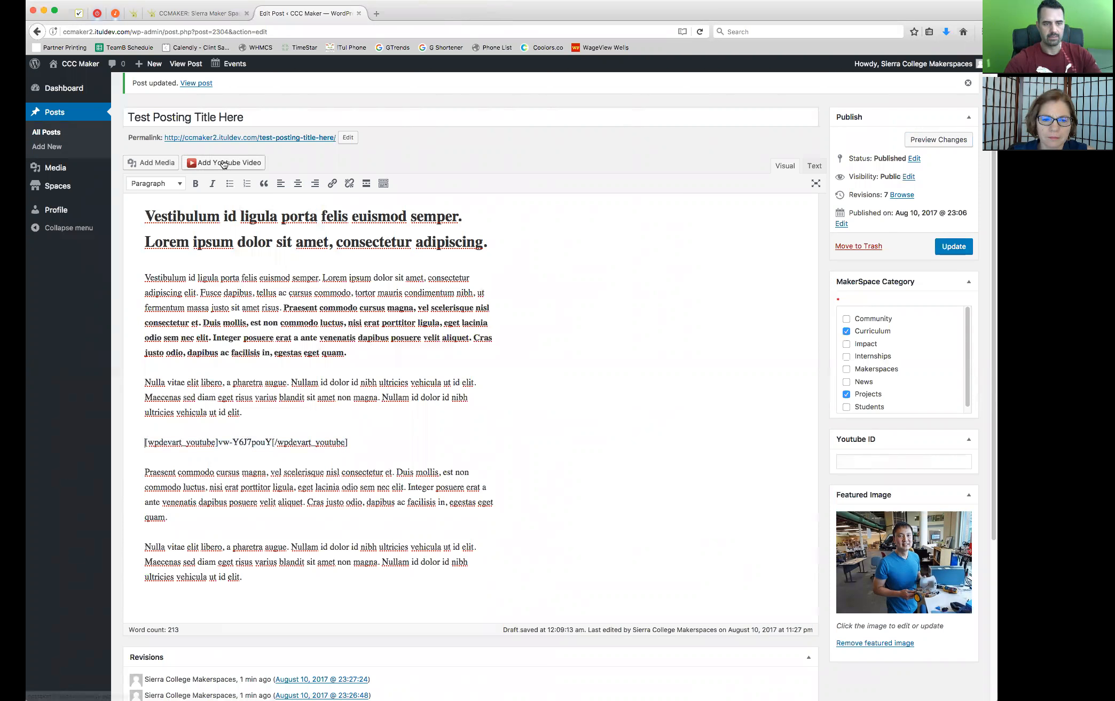
left_click(225, 163)
left_click(514, 118)
key("super+v")
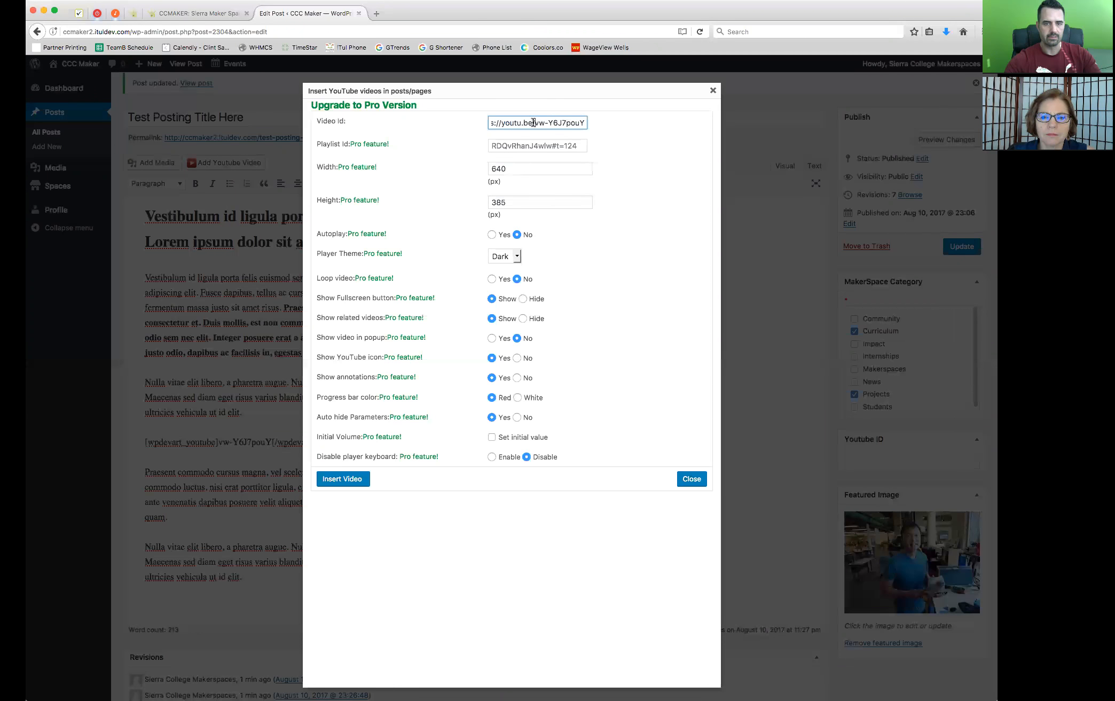
Erase the link prefix character by character to leave Video Id vw-Y6J7pouY, and insert the second video shortcode
key("Left")
key("Left")
key("Left")
key("Left")
key("Left")
key("Left")
key("Left")
key("Left")
key("Left")
key("Left")
key("Left")
key("Left")
key("Left")
key("Left")
key("Left")
key("Left")
key("Left")
key("Left")
key("Left")
key("Left")
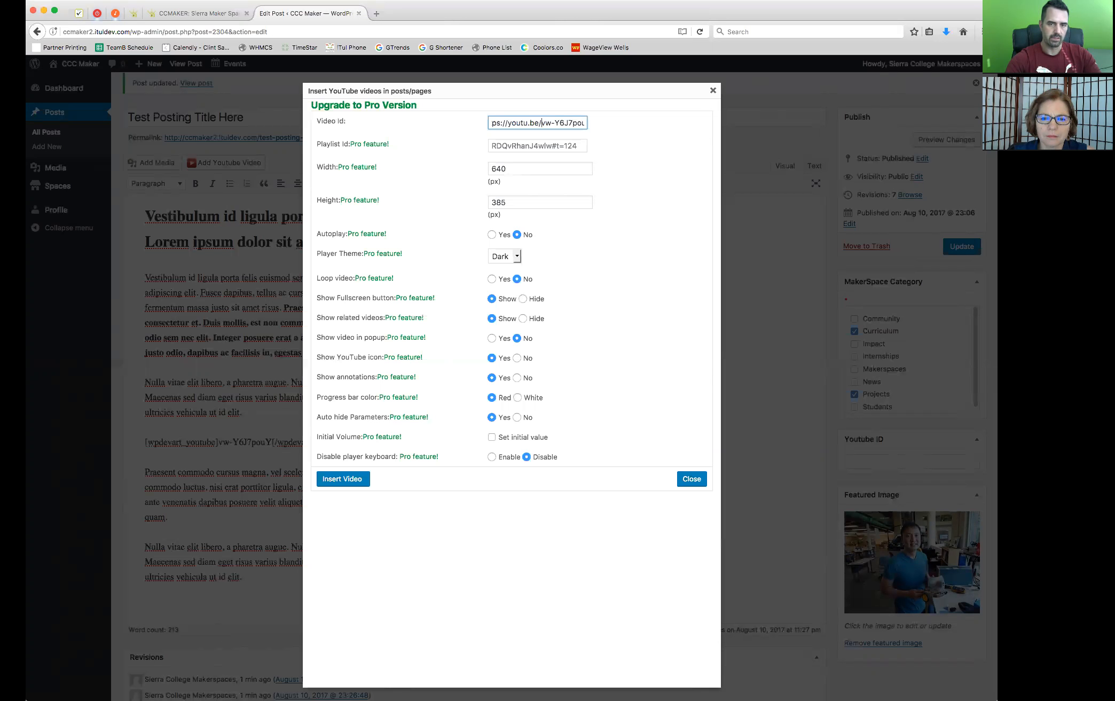
key("BackSpace")
key("BackSpace")
key("BackSpace")
key("BackSpace")
key("BackSpace")
key("BackSpace")
key("BackSpace")
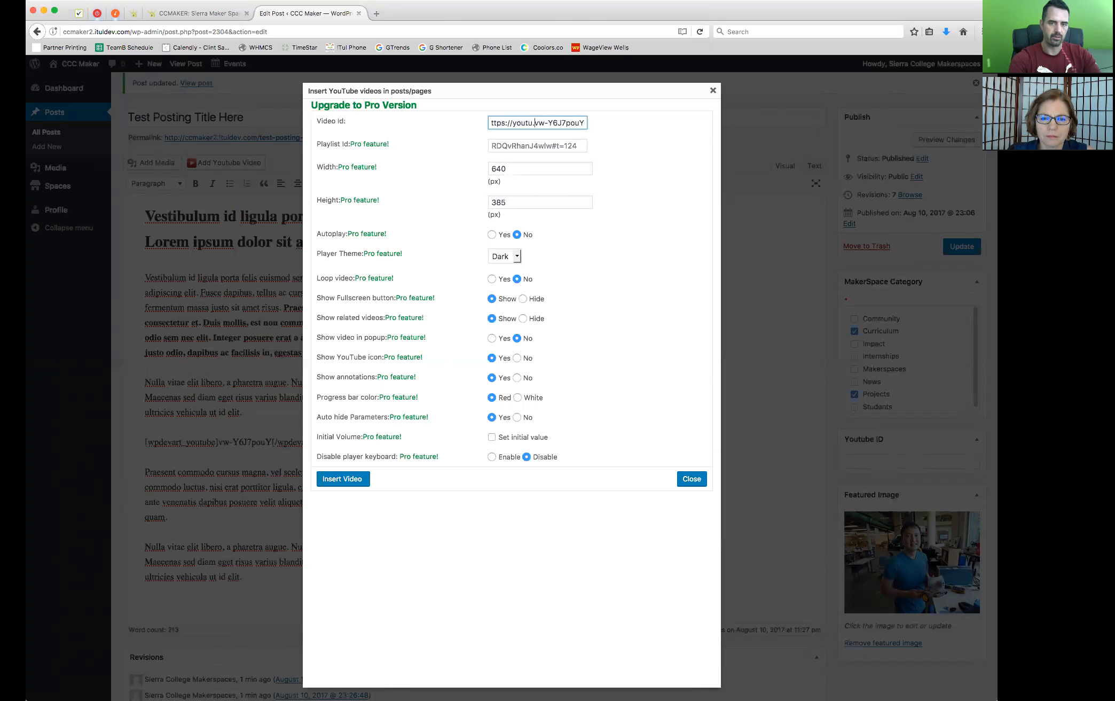
key("BackSpace")
key("BackSpace")
key("BackSpace")
key("BackSpace")
key("BackSpace")
key("BackSpace")
key("BackSpace")
key("BackSpace")
key("BackSpace")
key("BackSpace")
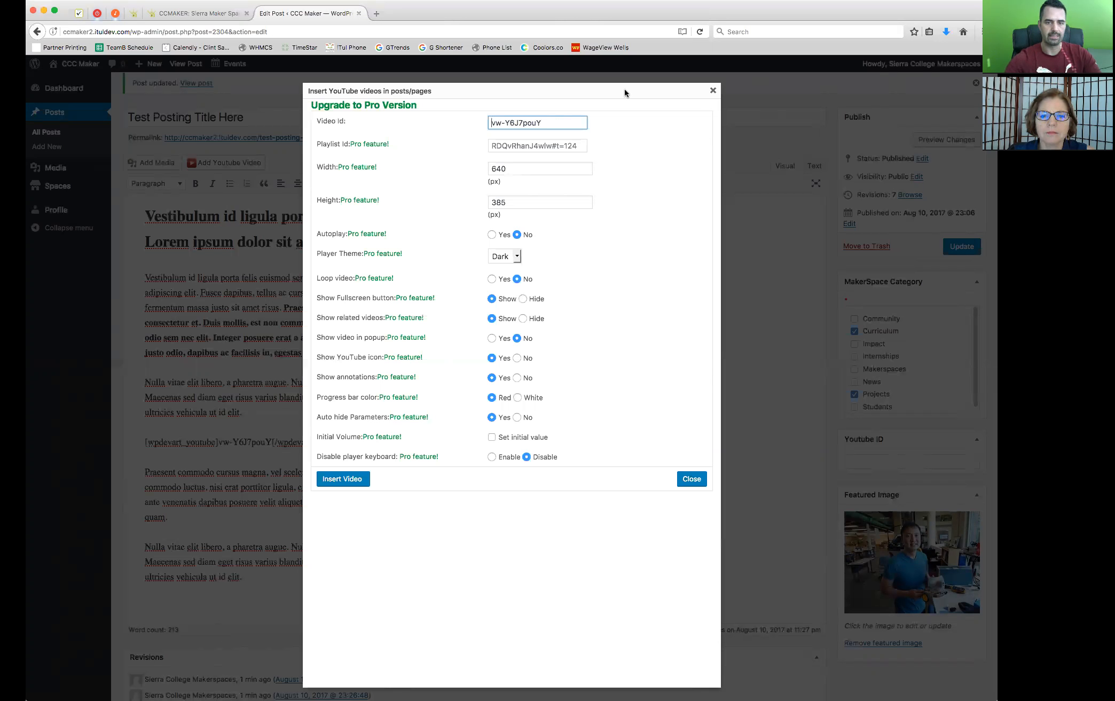
left_click(343, 479)
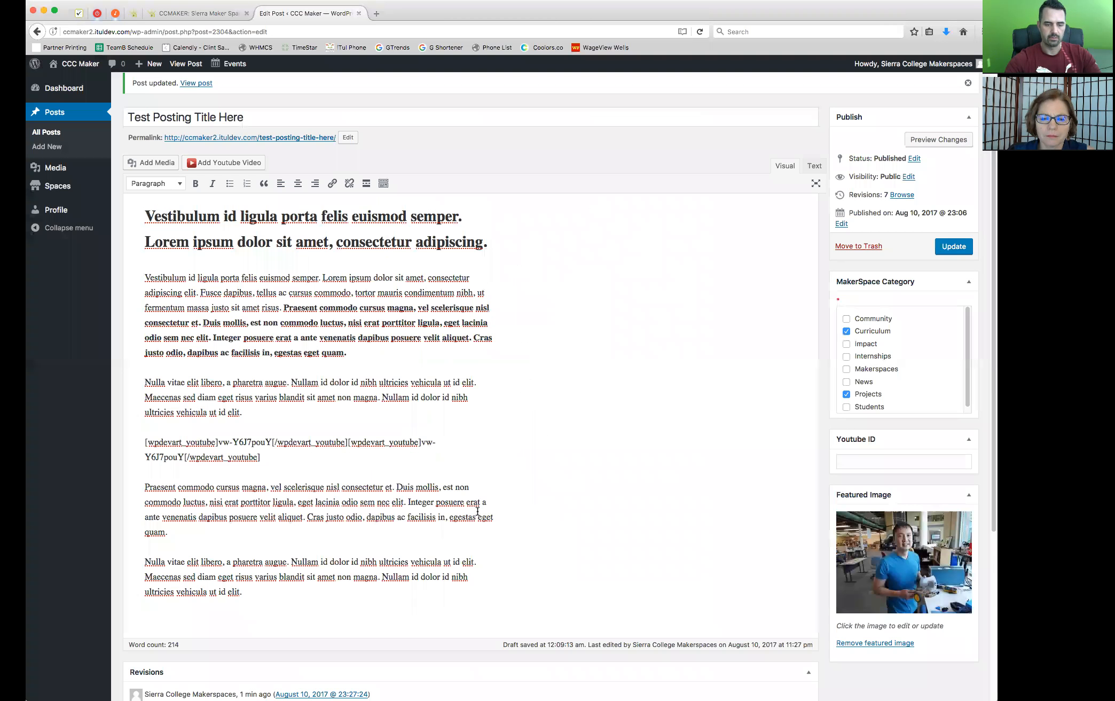
Move the second video shortcode to its own line below the first one and remove the surplus blank line
left_click(347, 443)
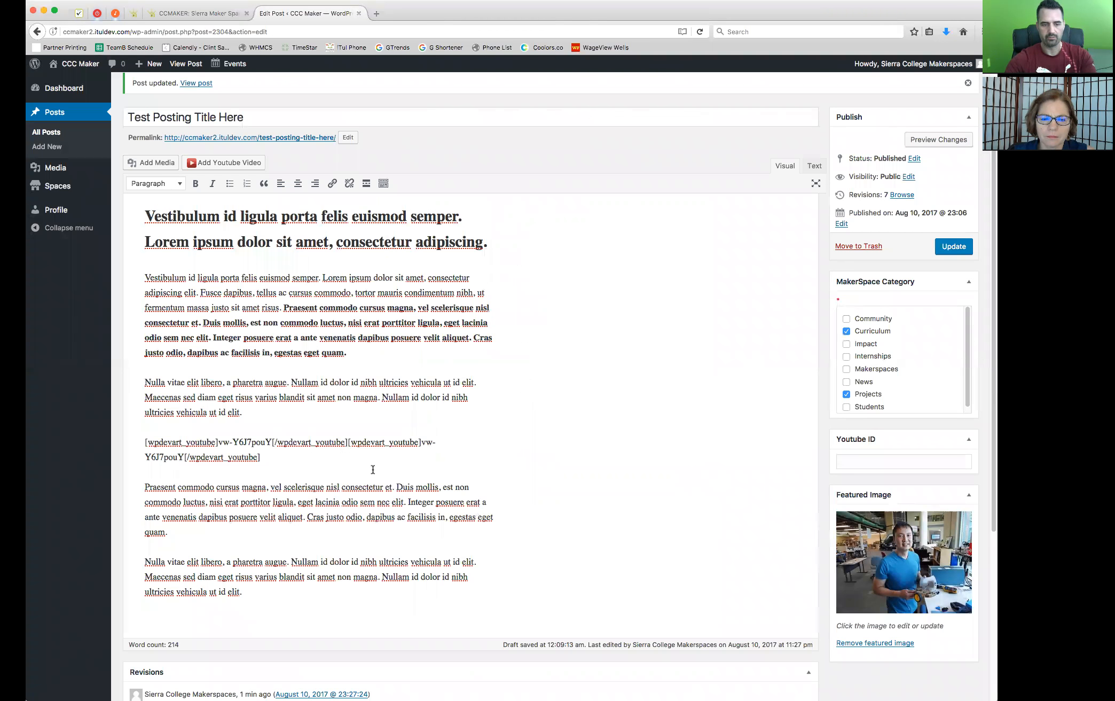
key("Return")
key("Return")
left_click(303, 481)
key("BackSpace")
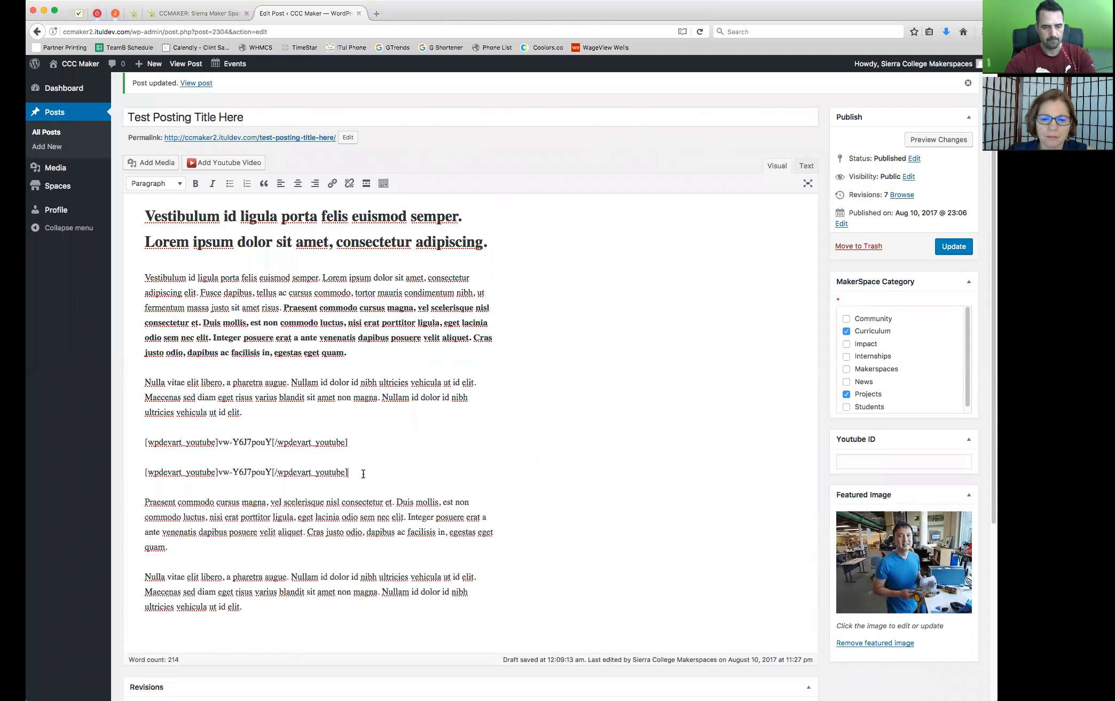
Delete the second video shortcode and its empty line from the post body
left_click_drag(363, 474, 133, 465)
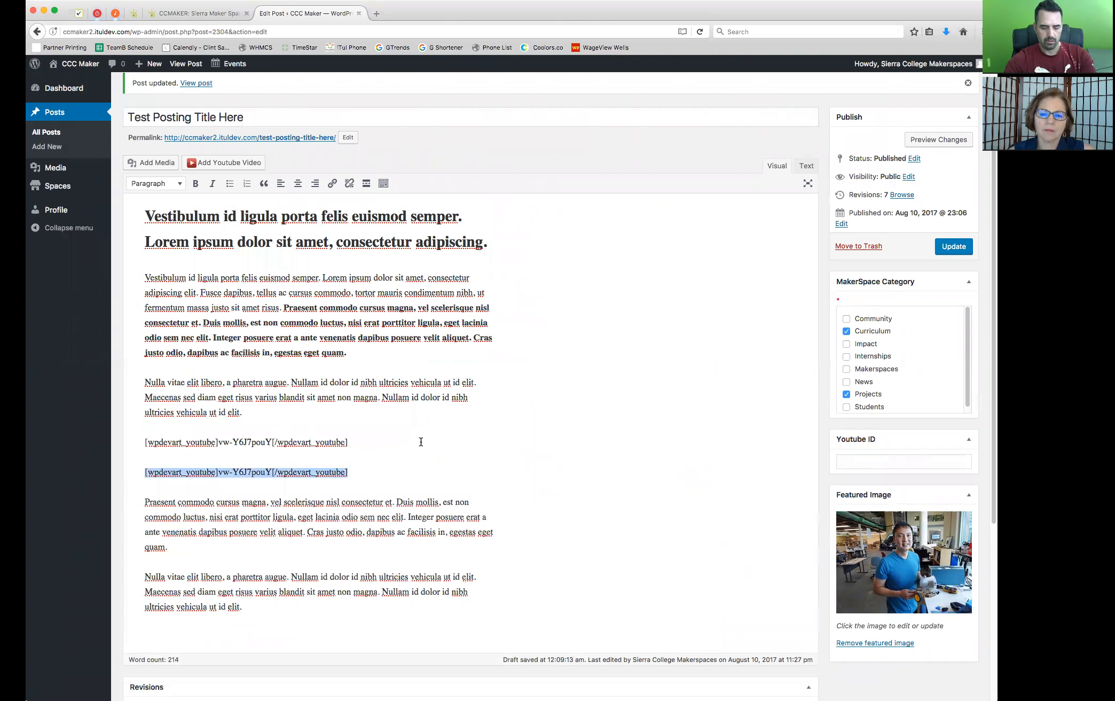
key("BackSpace")
key("BackSpace")
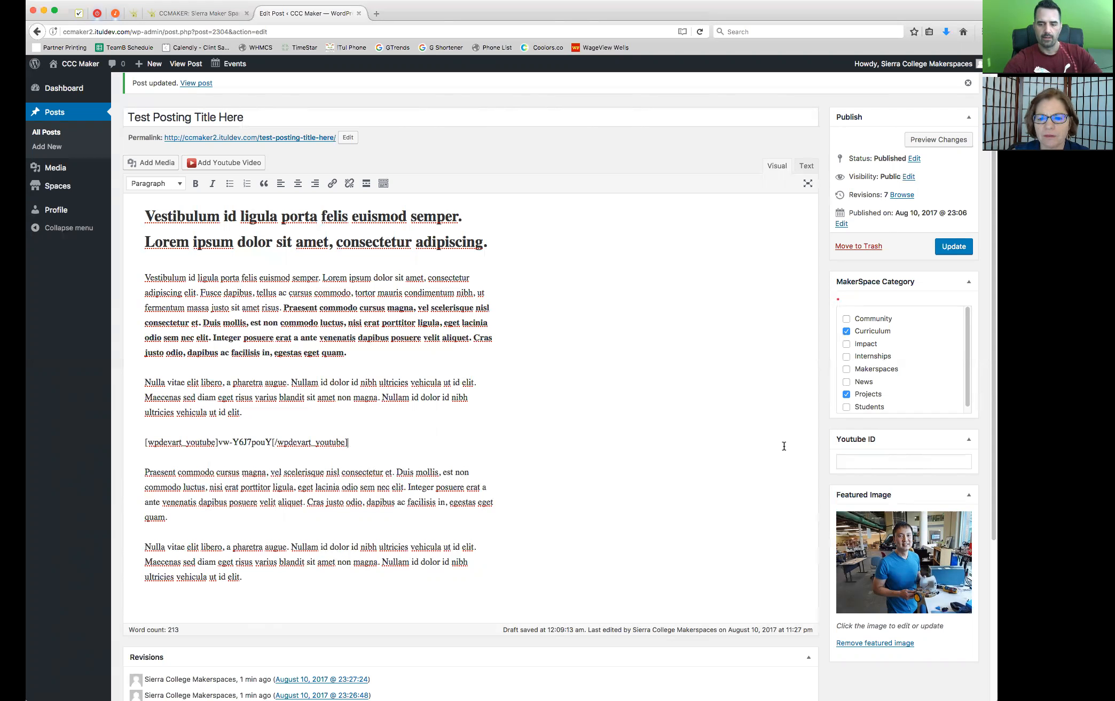
Paste the video link into the post's Youtube ID field, trim it to vw-Y6J7pouY, and update the post
left_click(877, 462)
type("https://youtu.be/vw-Y6J7pouY")
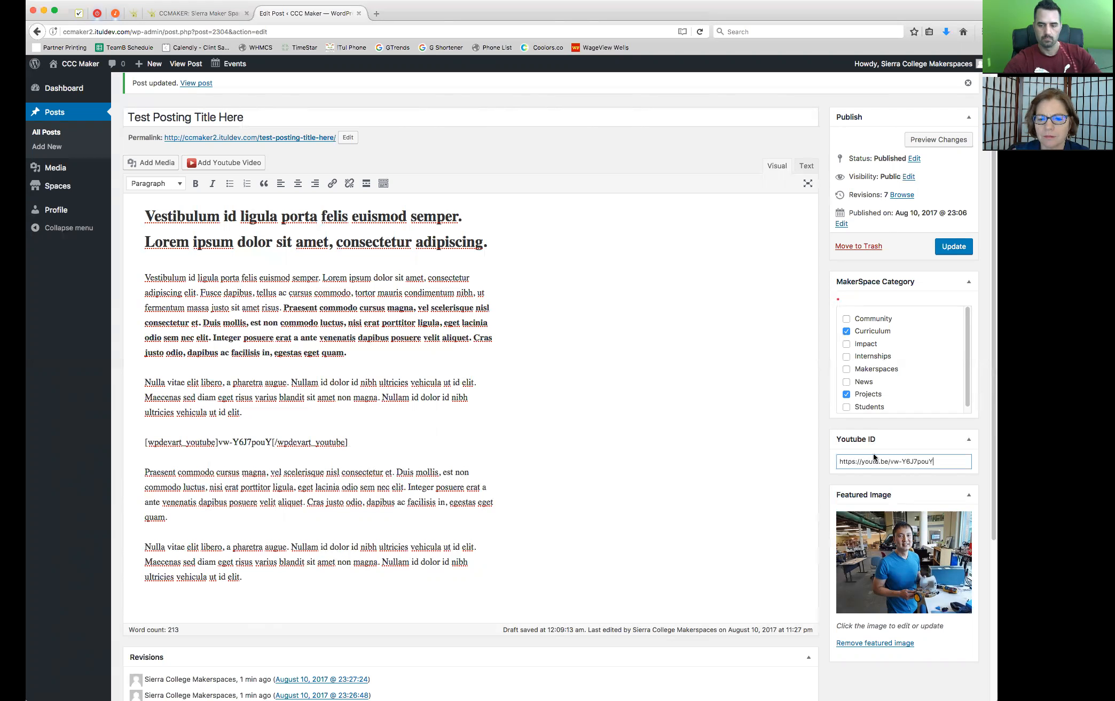
left_click_drag(887, 461, 817, 459)
key("BackSpace")
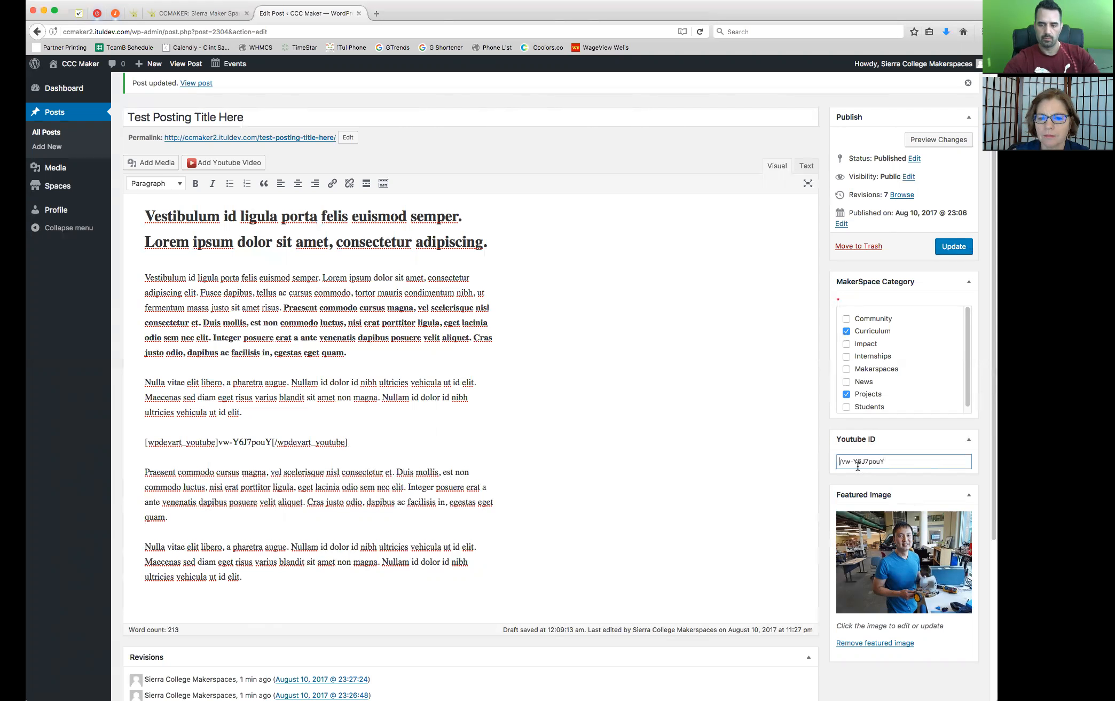
key("Delete")
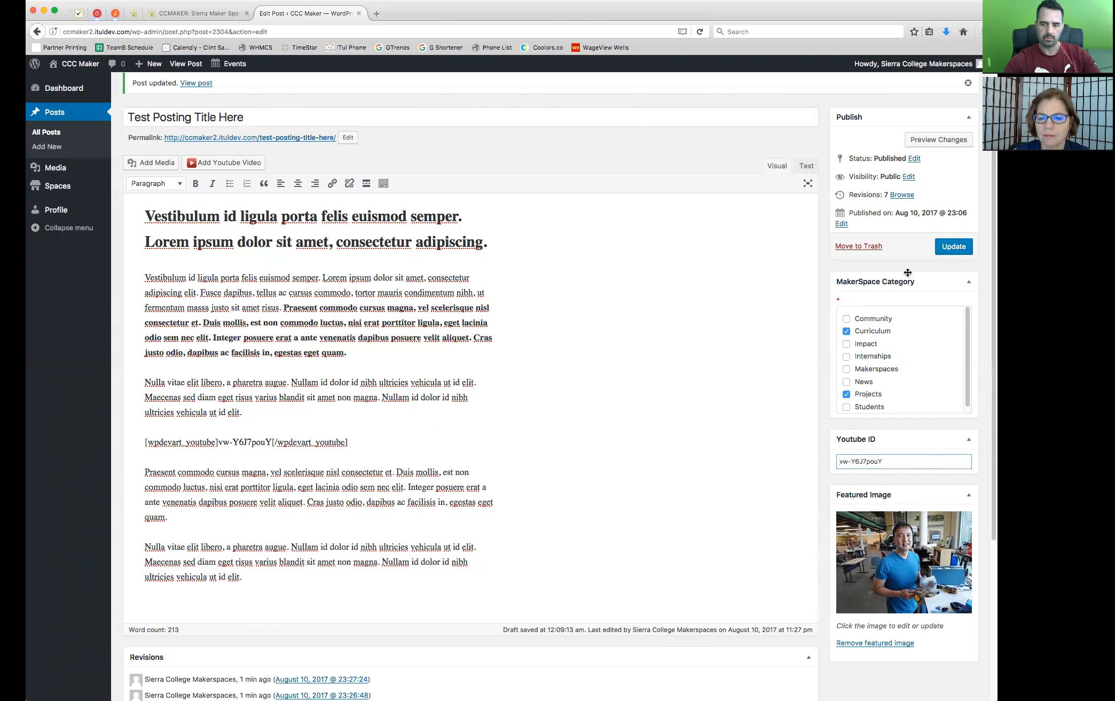
left_click(953, 247)
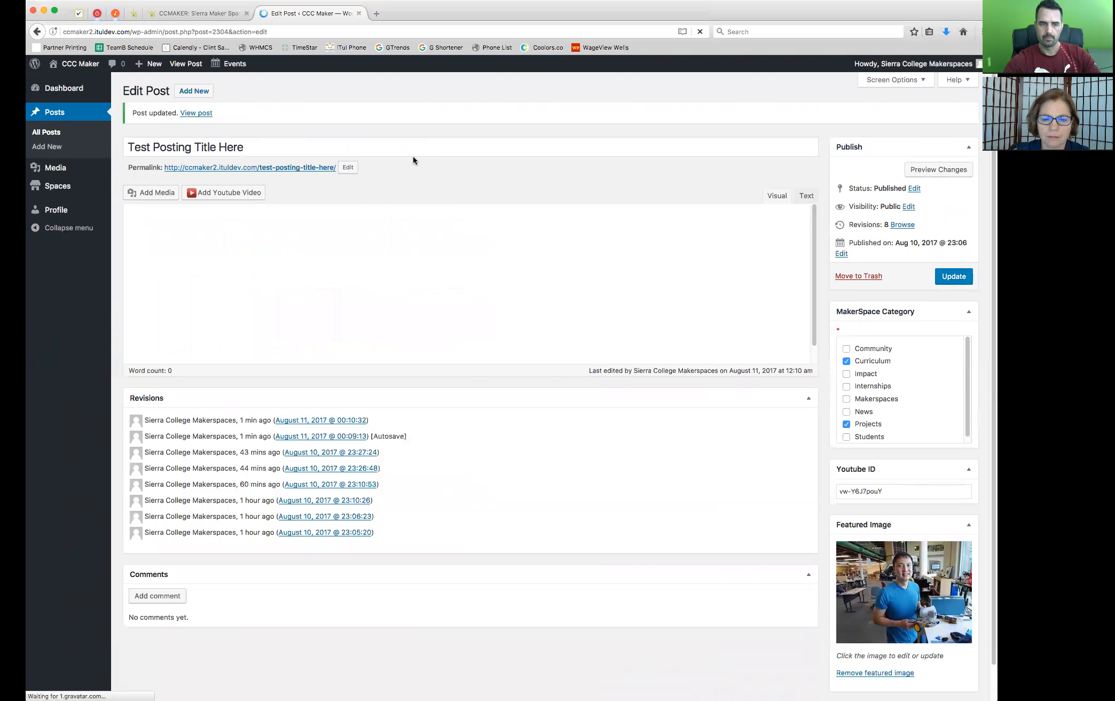
Open the published post, check its header area and the video embedded in the body, and close the page
left_click(290, 168)
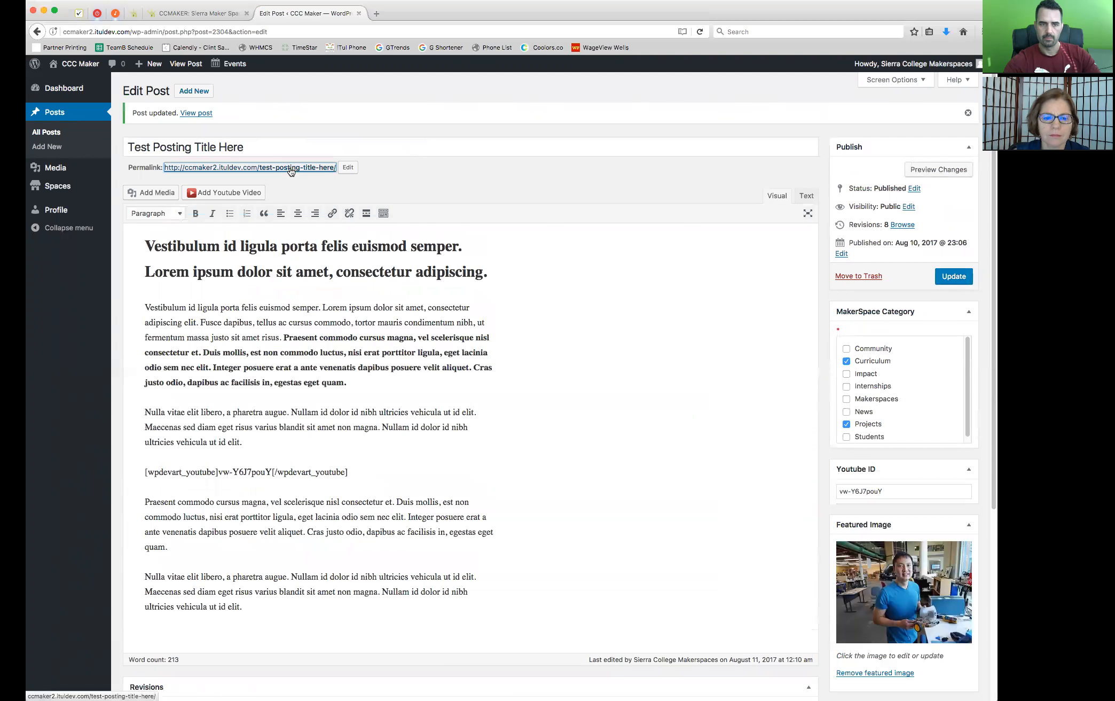
left_click(412, 16)
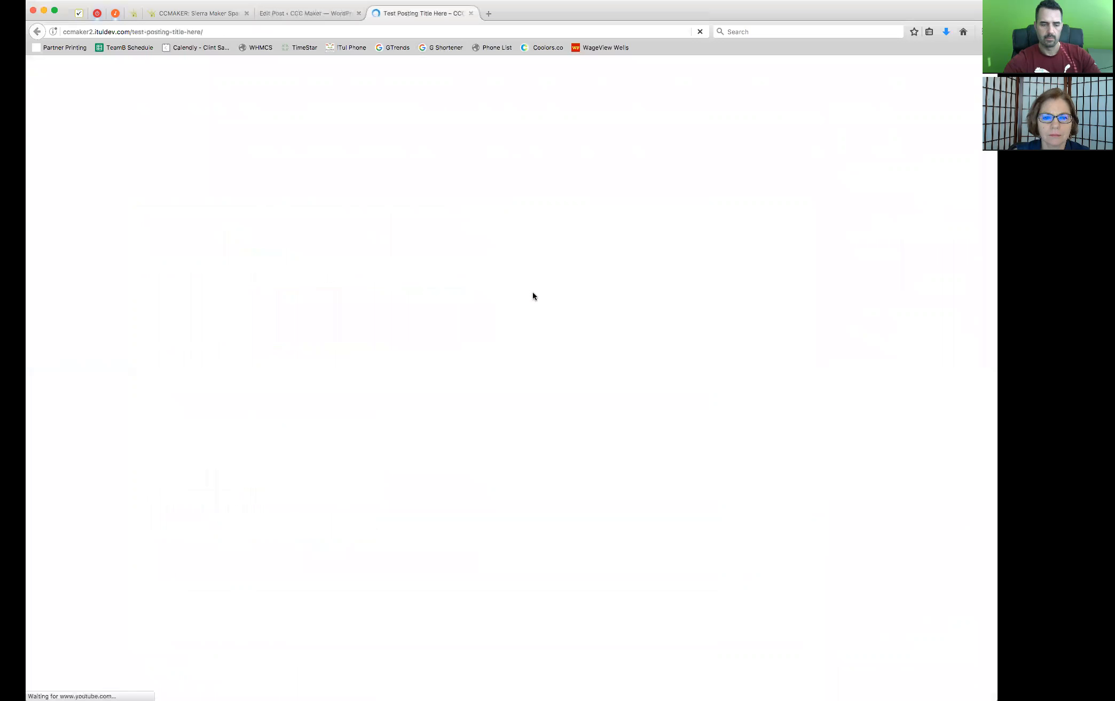
scroll(552, 449, "down", 4)
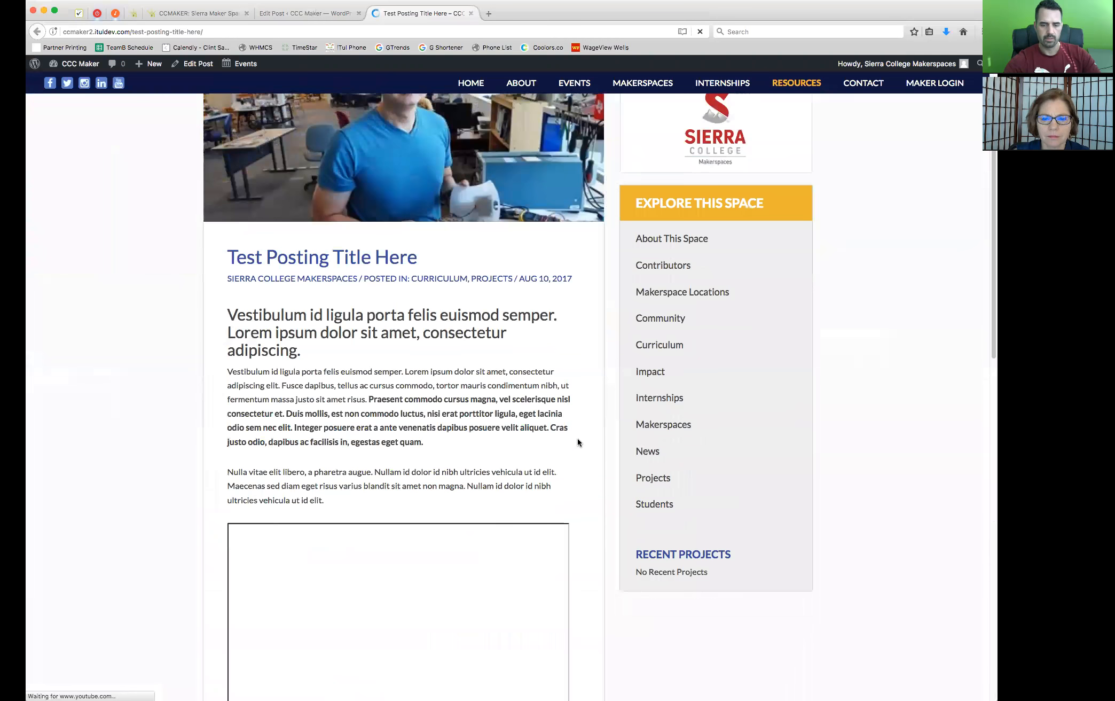
scroll(578, 437, "down", 9)
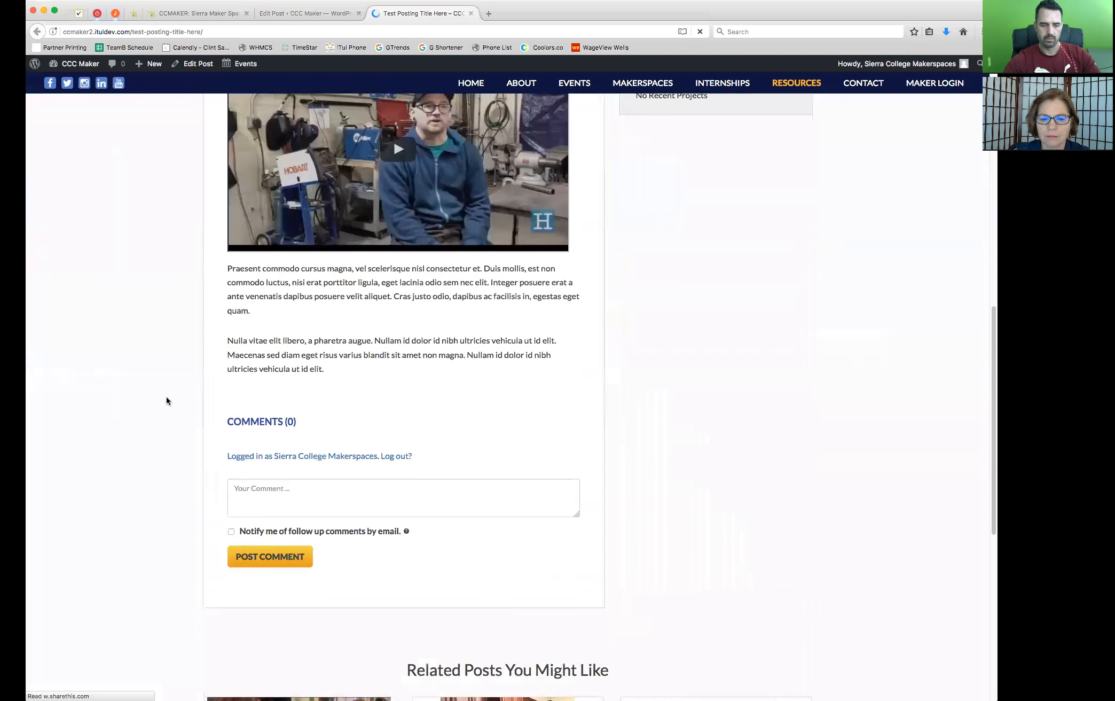
scroll(139, 407, "up", 13)
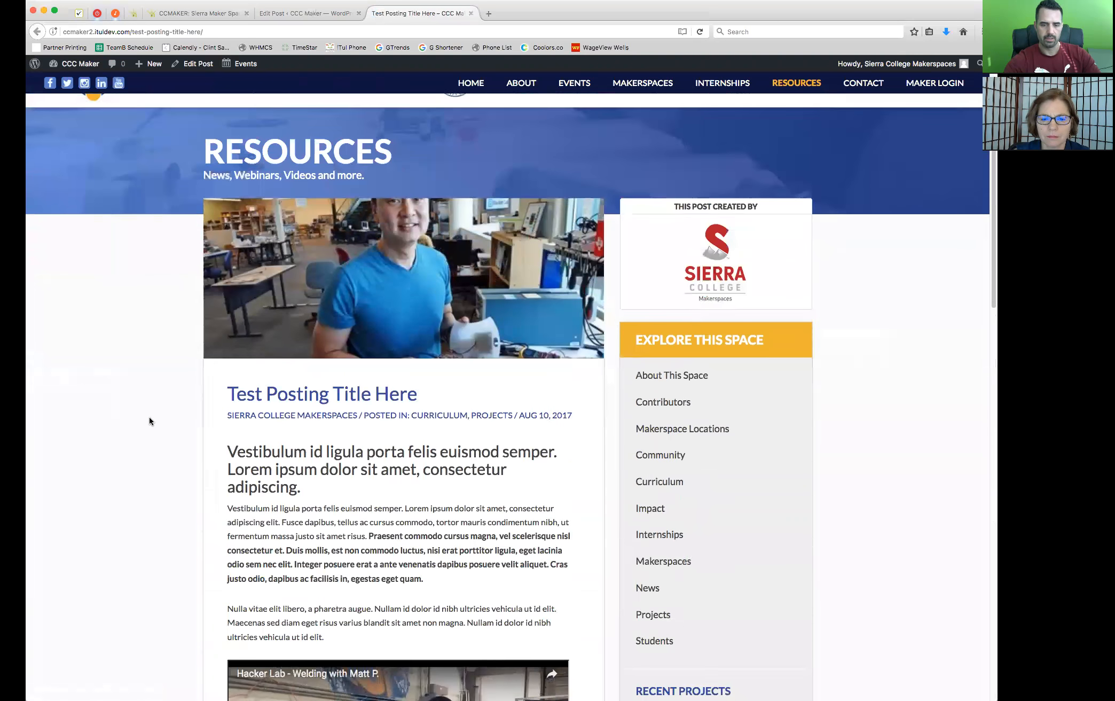
key("super+w")
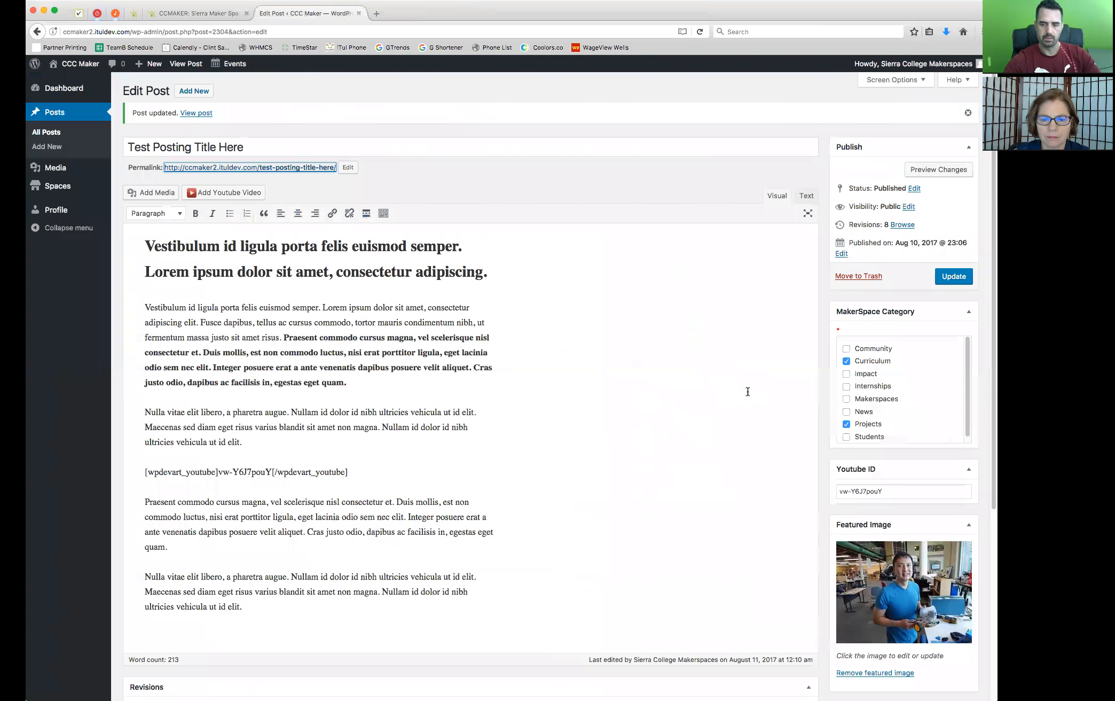
Clear the post's Youtube ID field and keep the video shortcode in the body
scroll(748, 392, "down", 1)
scroll(747, 392, "down", 3)
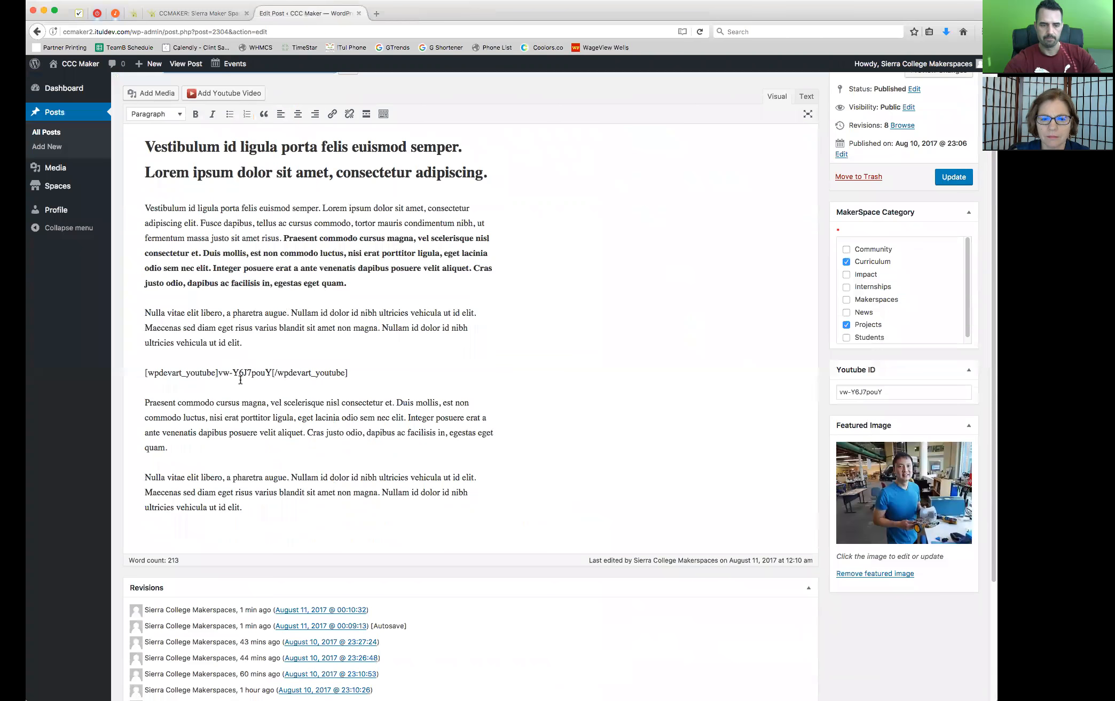
left_click_drag(375, 372, 135, 368)
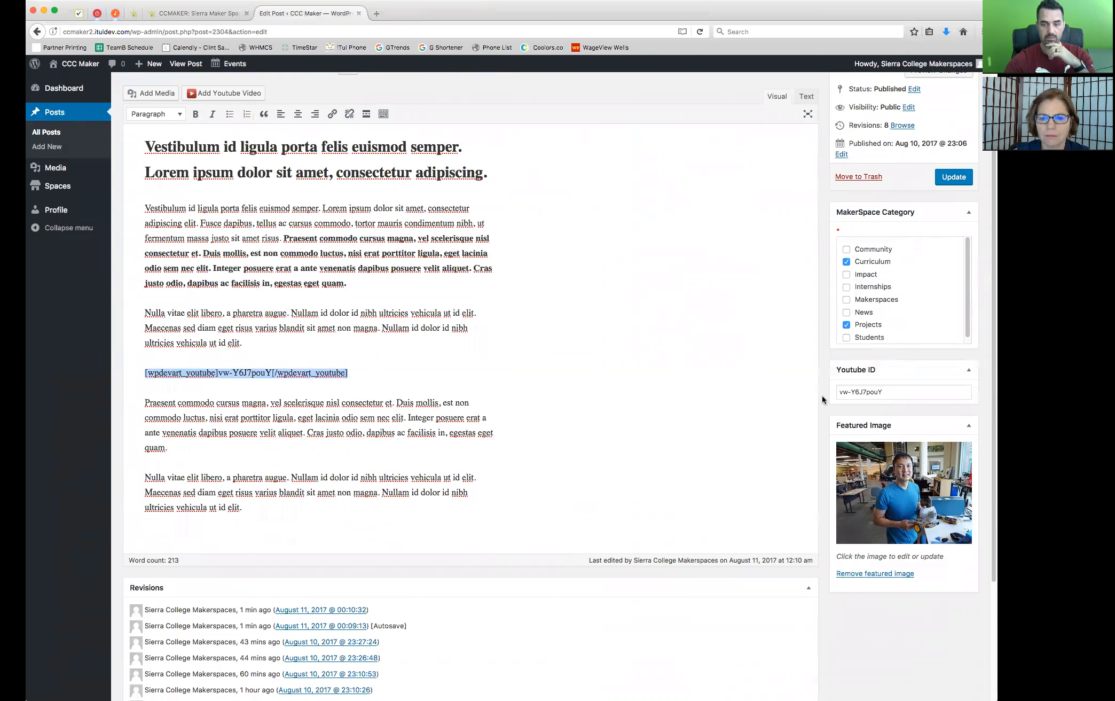
left_click_drag(893, 394, 816, 392)
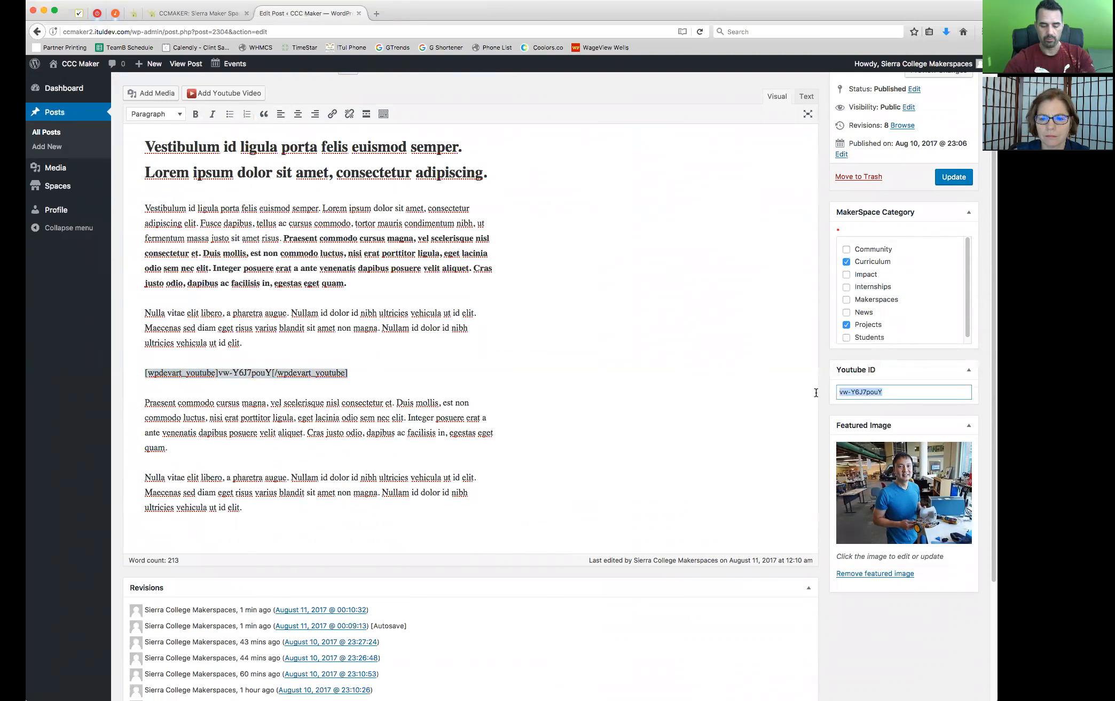
key("BackSpace")
left_click(579, 368)
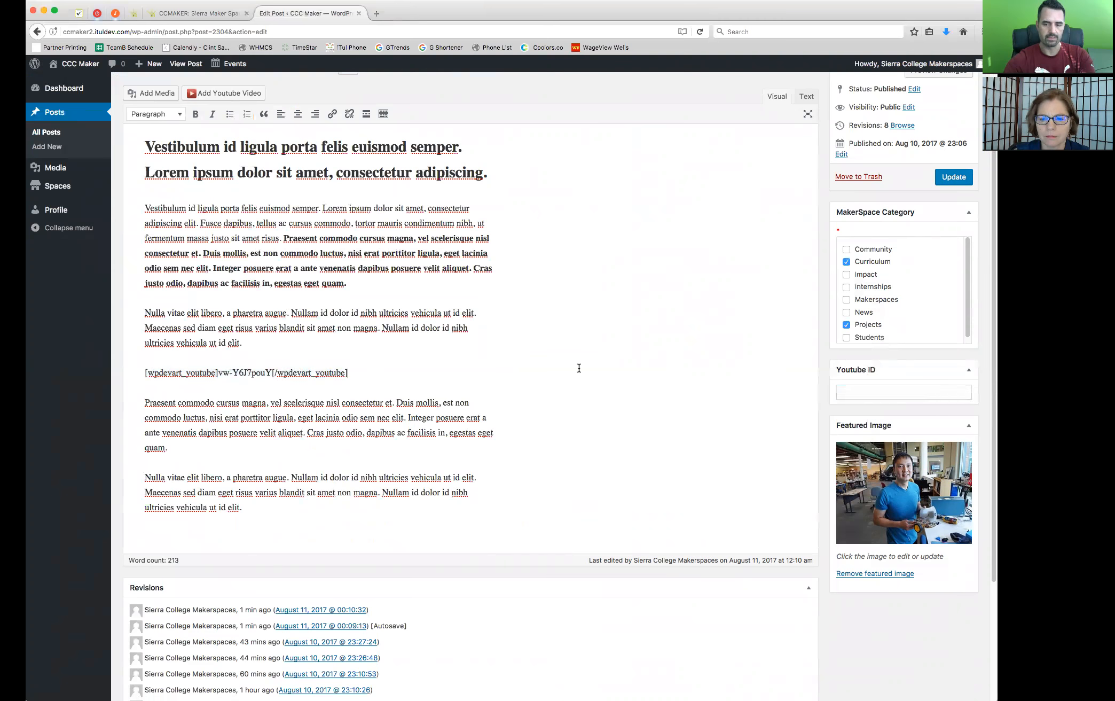
scroll(591, 451, "up", 4)
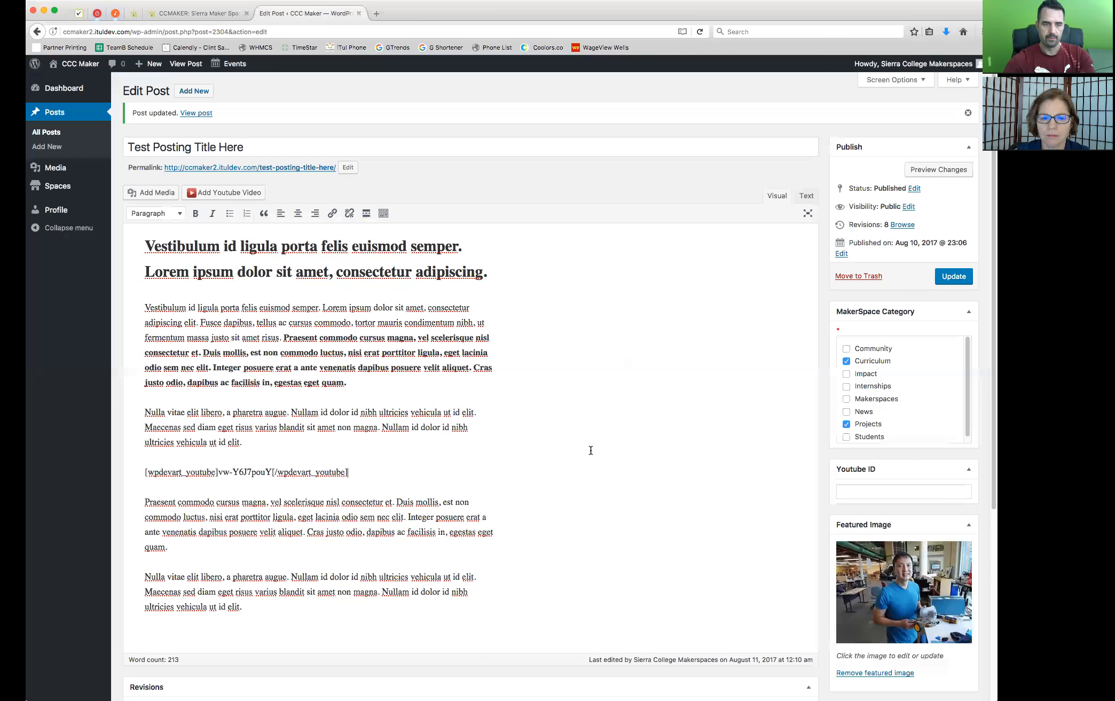
left_click_drag(347, 472, 145, 472)
left_click(470, 472)
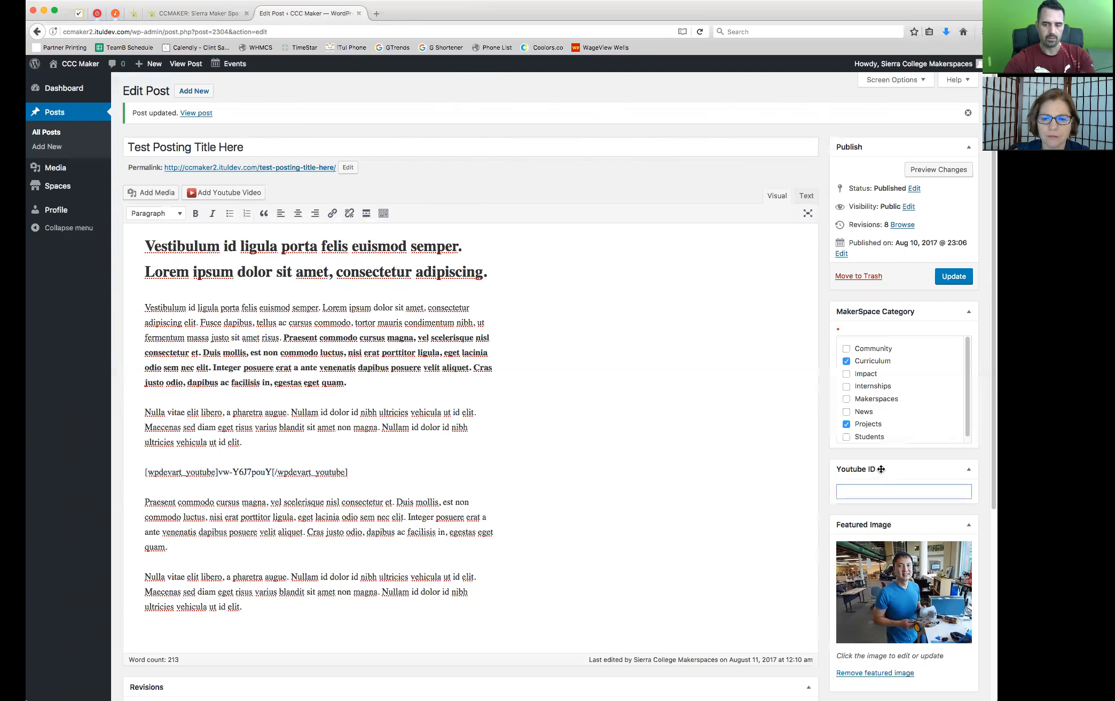
left_click(864, 490)
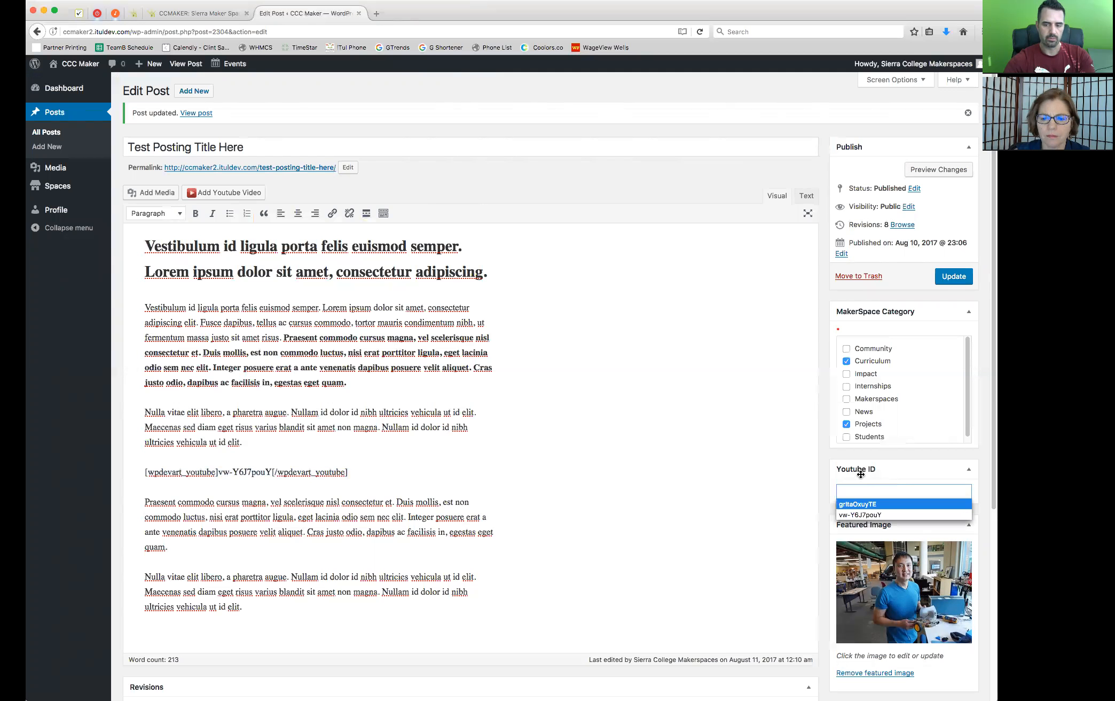
left_click(825, 458)
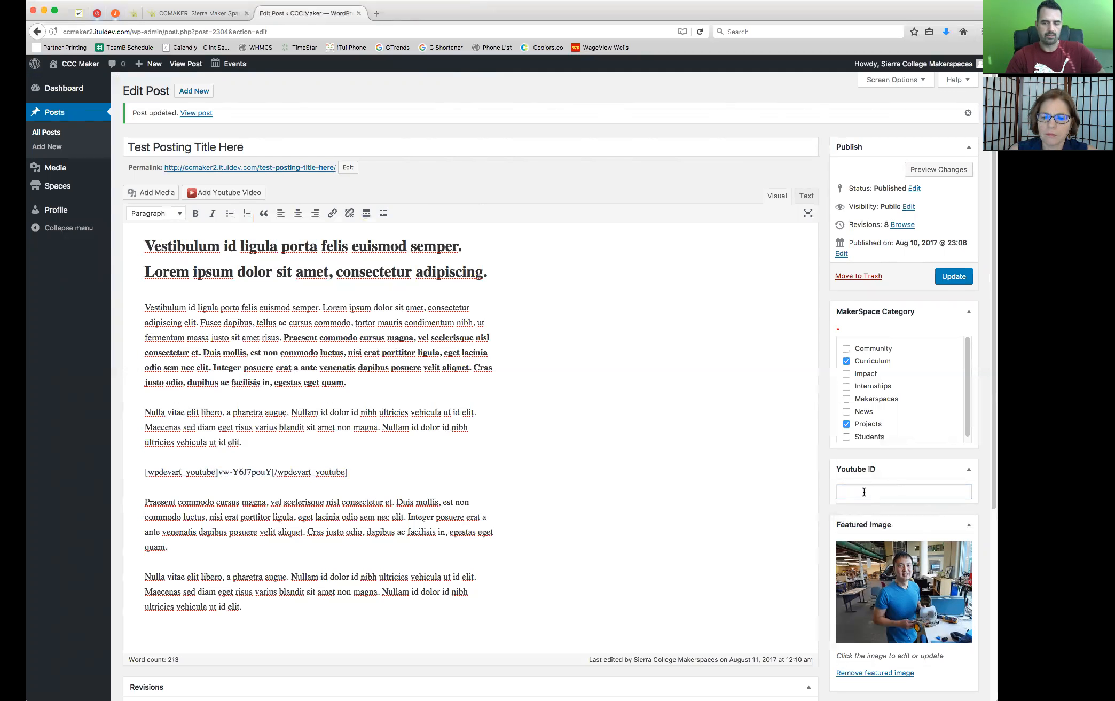
left_click(893, 490)
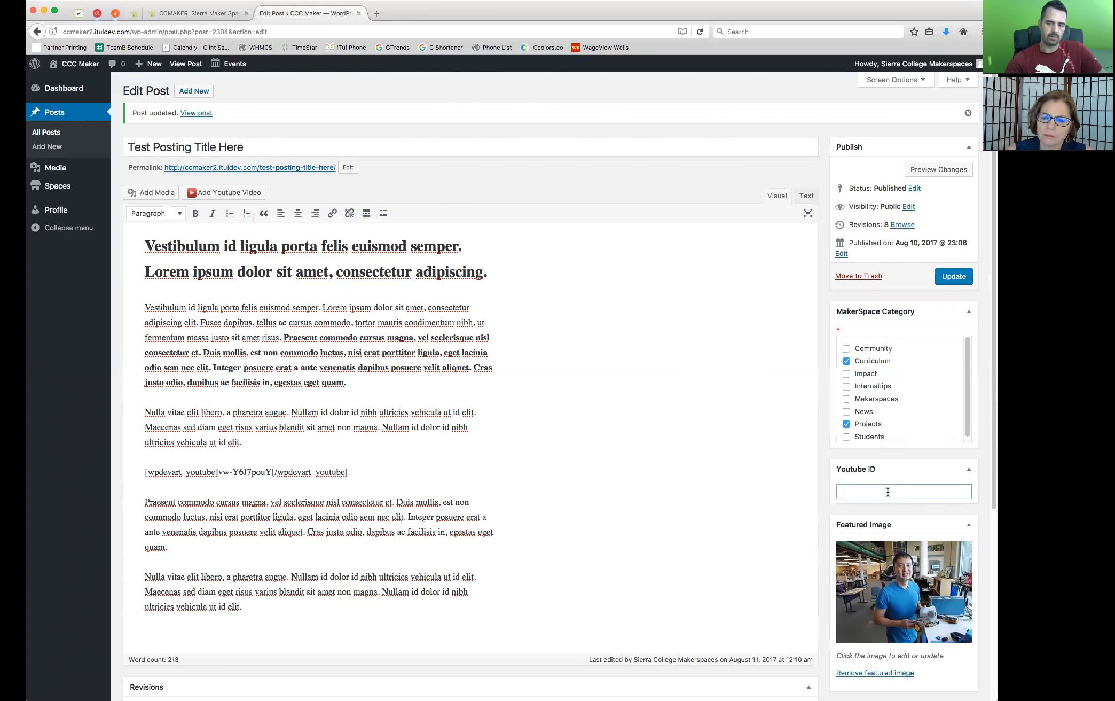
left_click(823, 497)
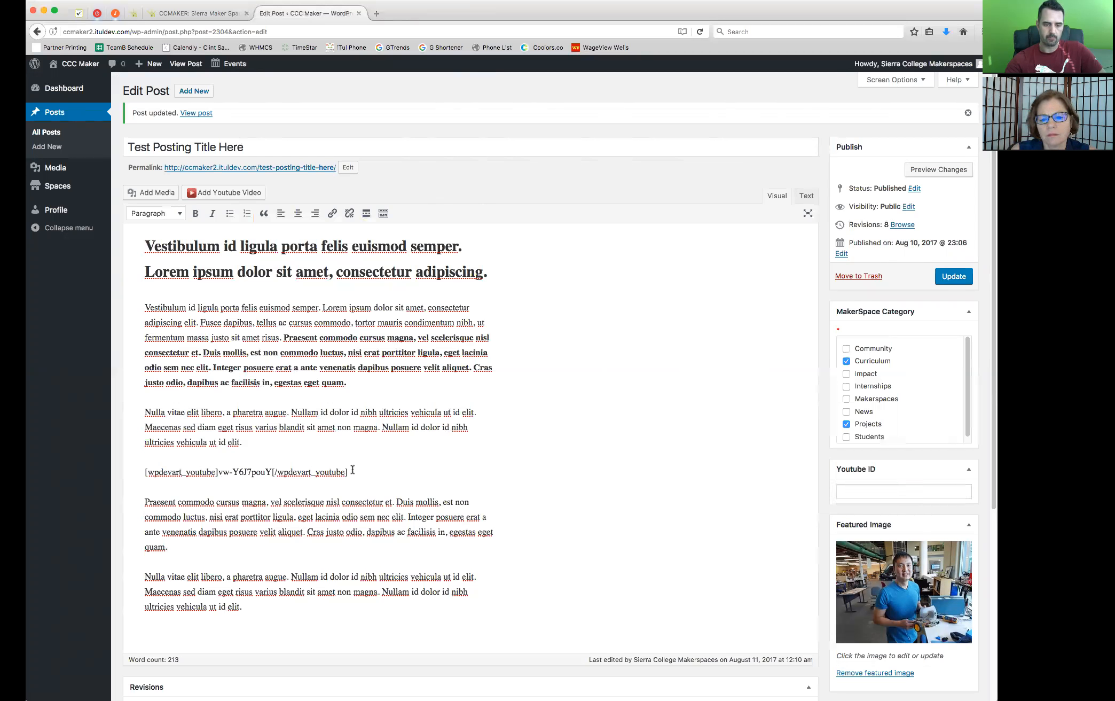
scroll(372, 468, "down", 3)
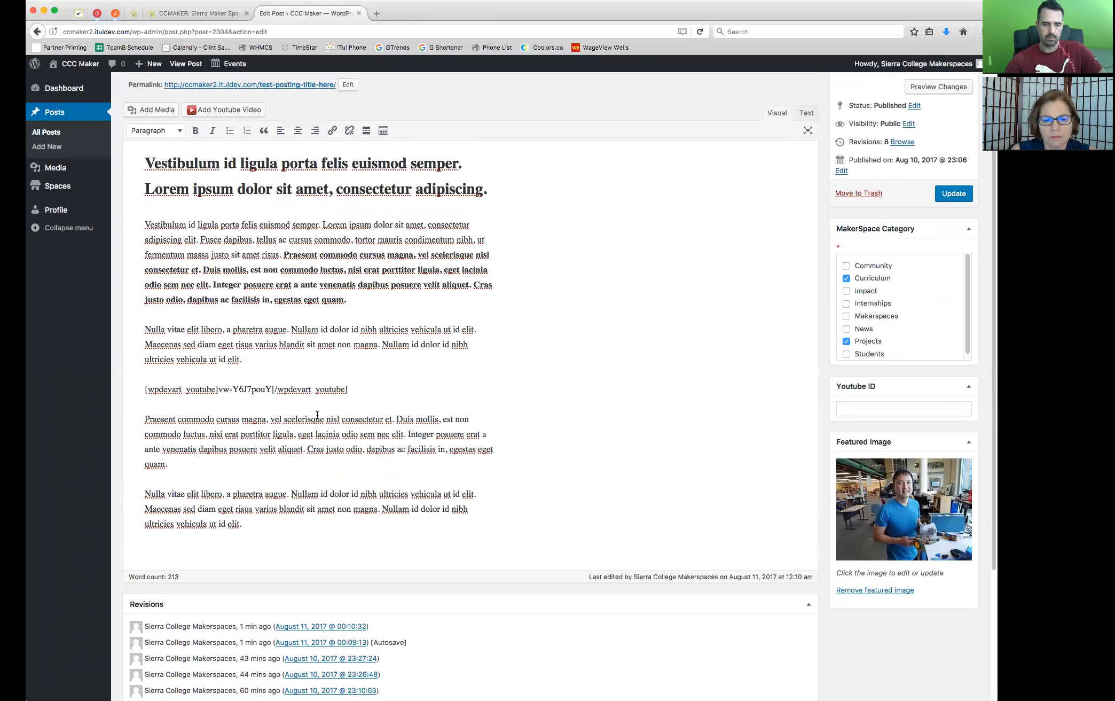
left_click_drag(362, 394, 135, 385)
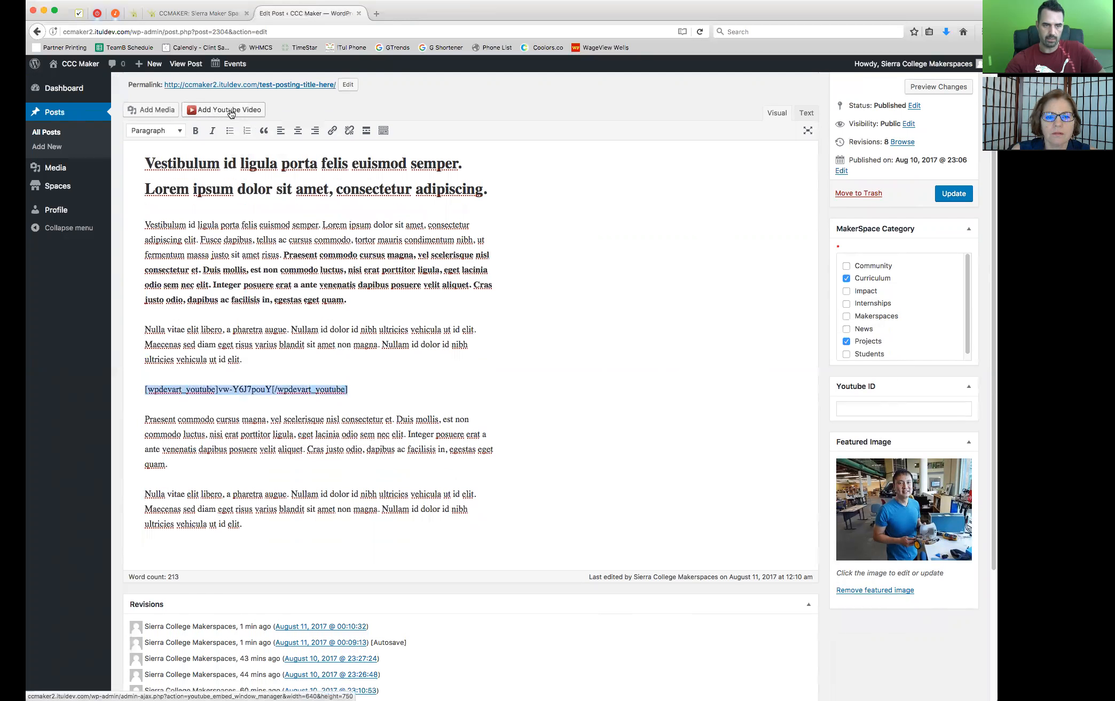
left_click(356, 398)
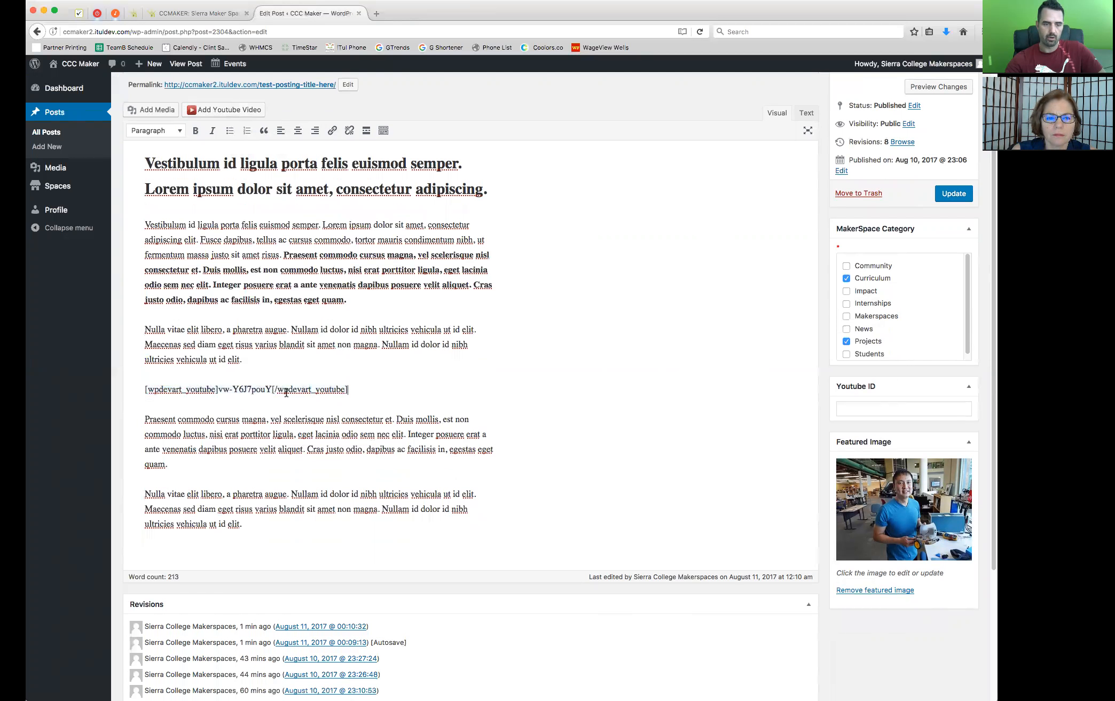
left_click_drag(272, 389, 218, 389)
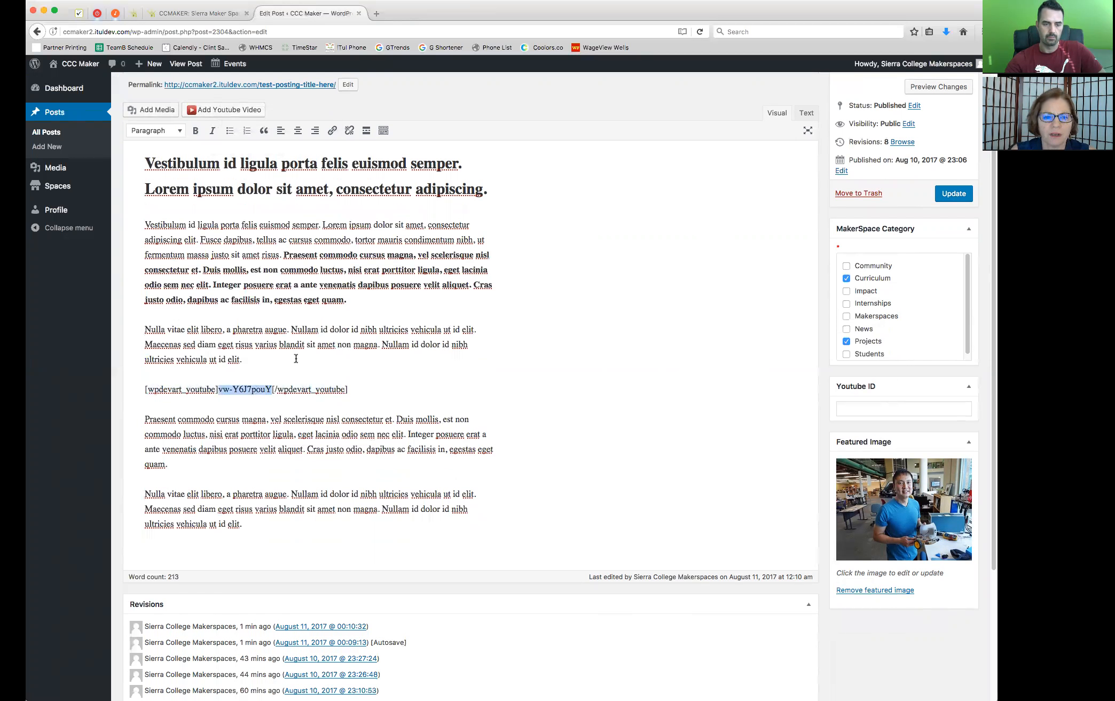
left_click(274, 365)
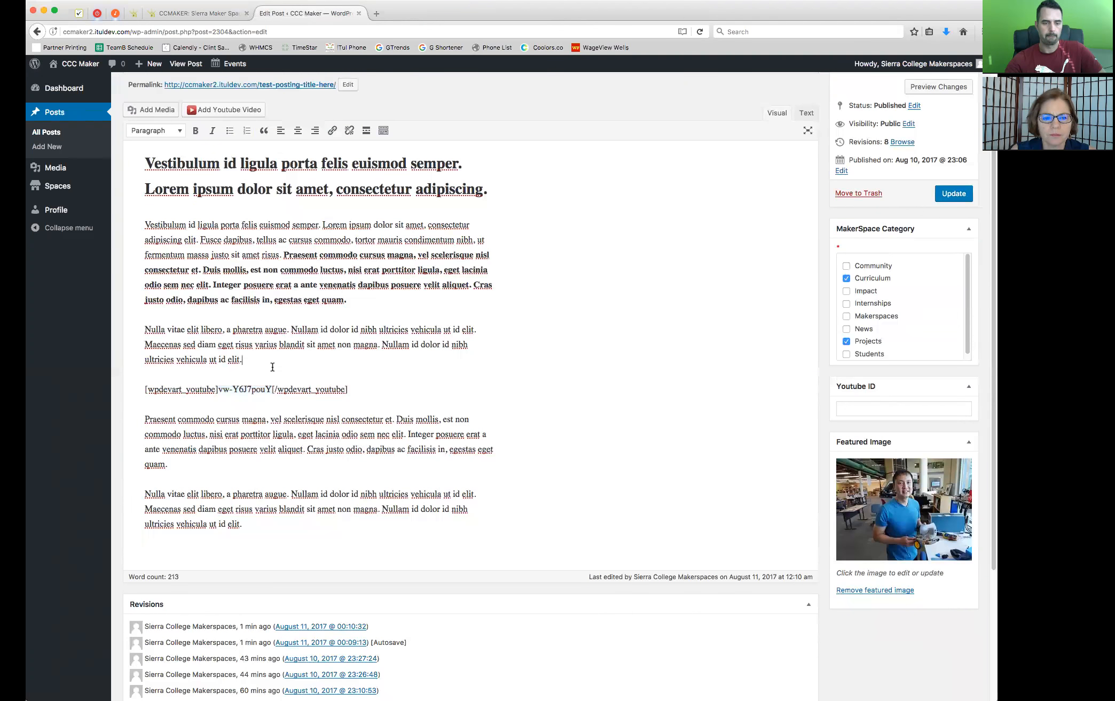
left_click_drag(272, 389, 218, 390)
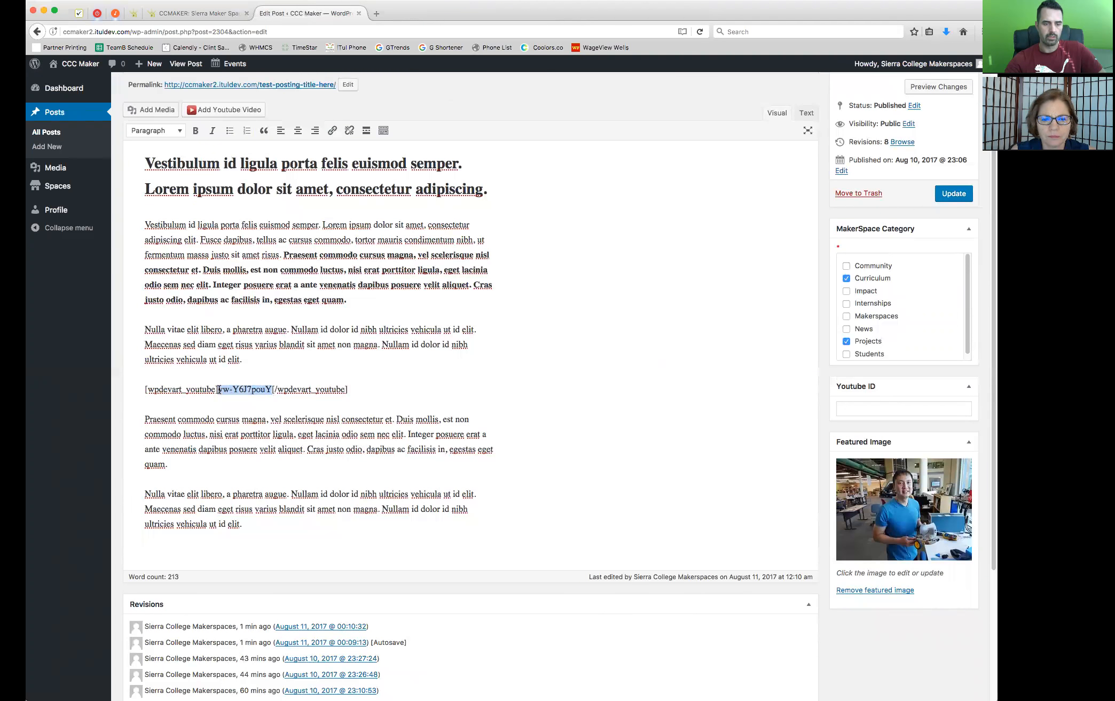
left_click(369, 363)
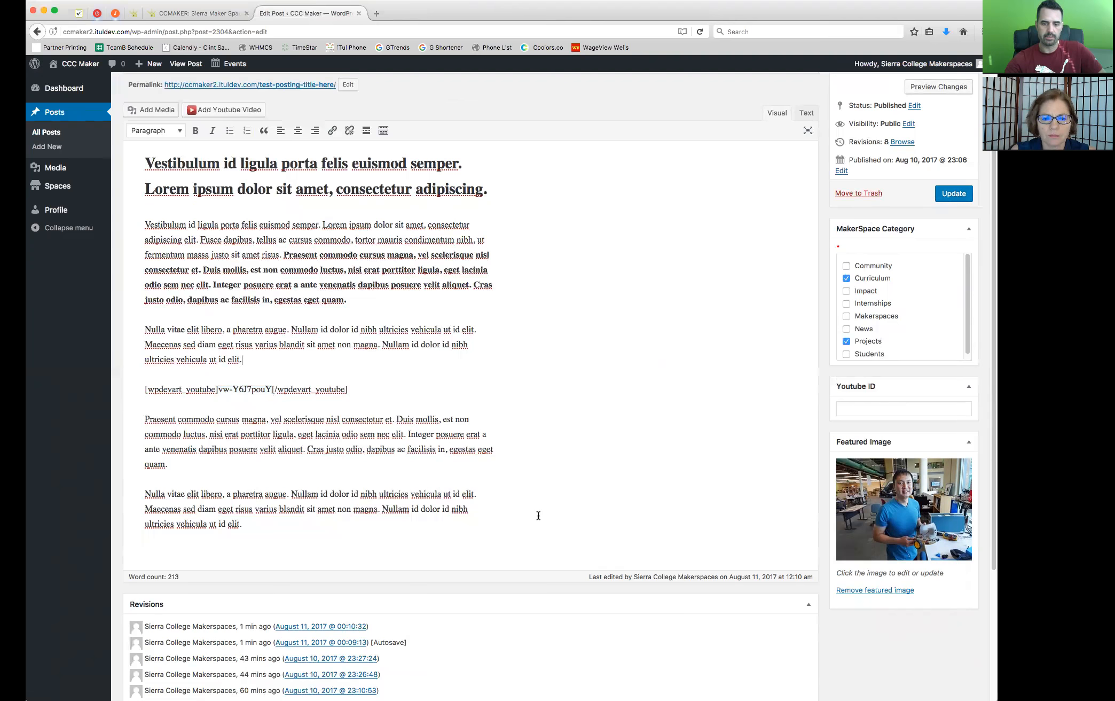
scroll(654, 525, "up", 3)
left_click_drag(364, 470, 114, 460)
left_click(326, 442)
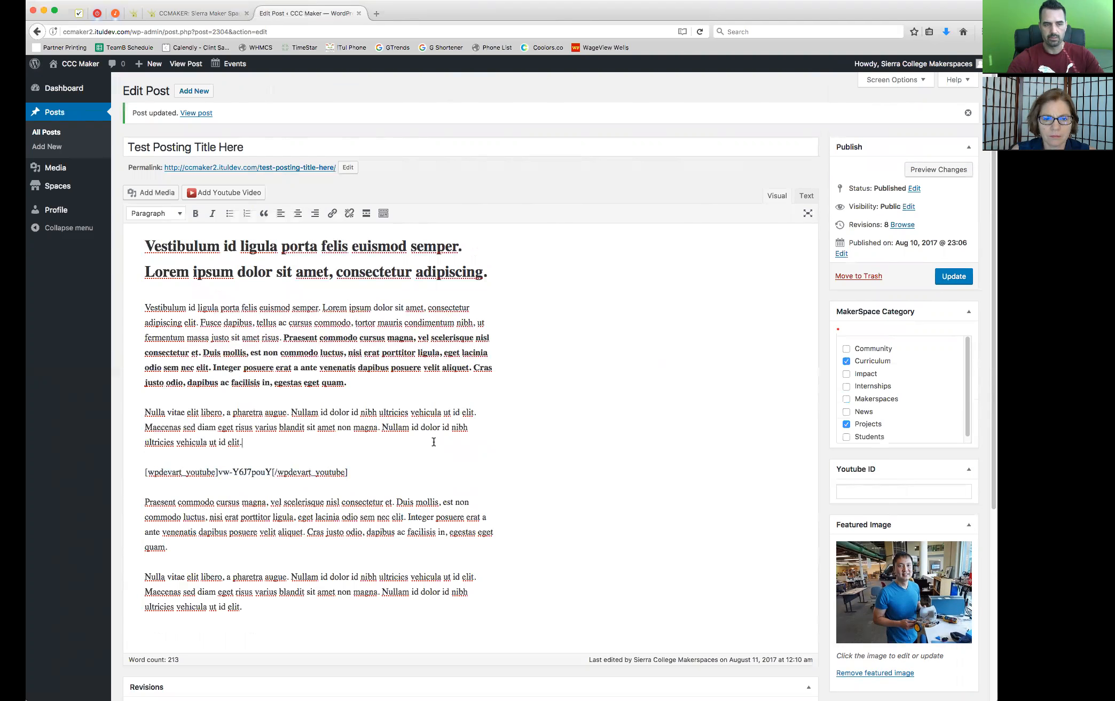
left_click_drag(348, 472, 144, 473)
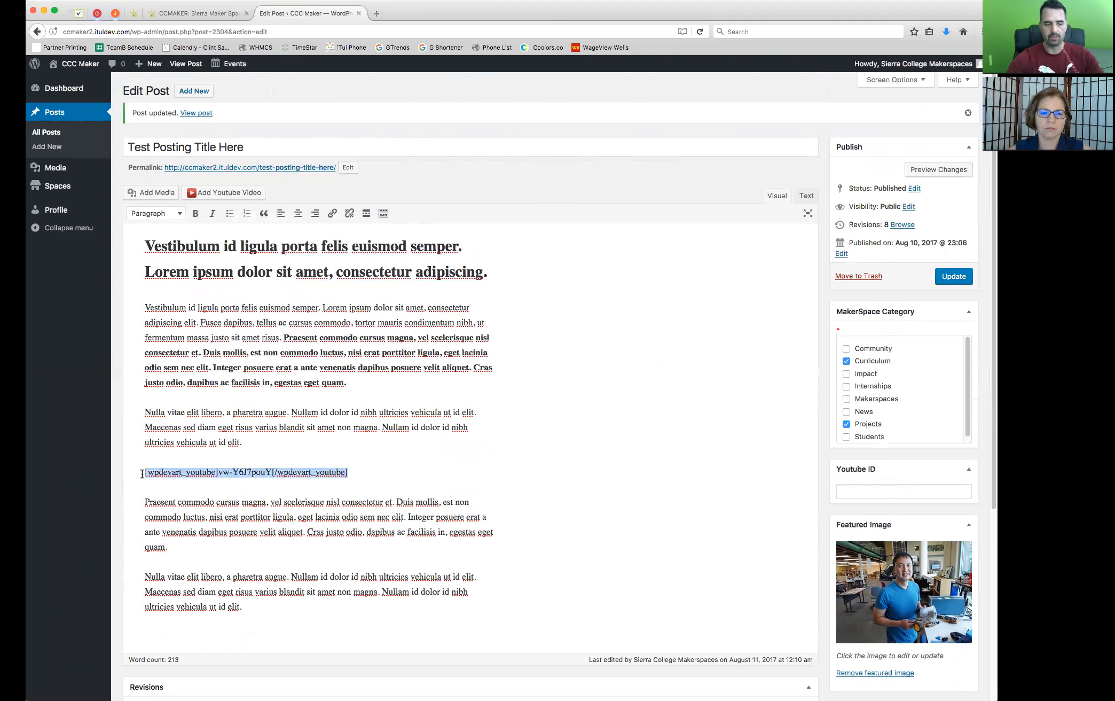
left_click(285, 453)
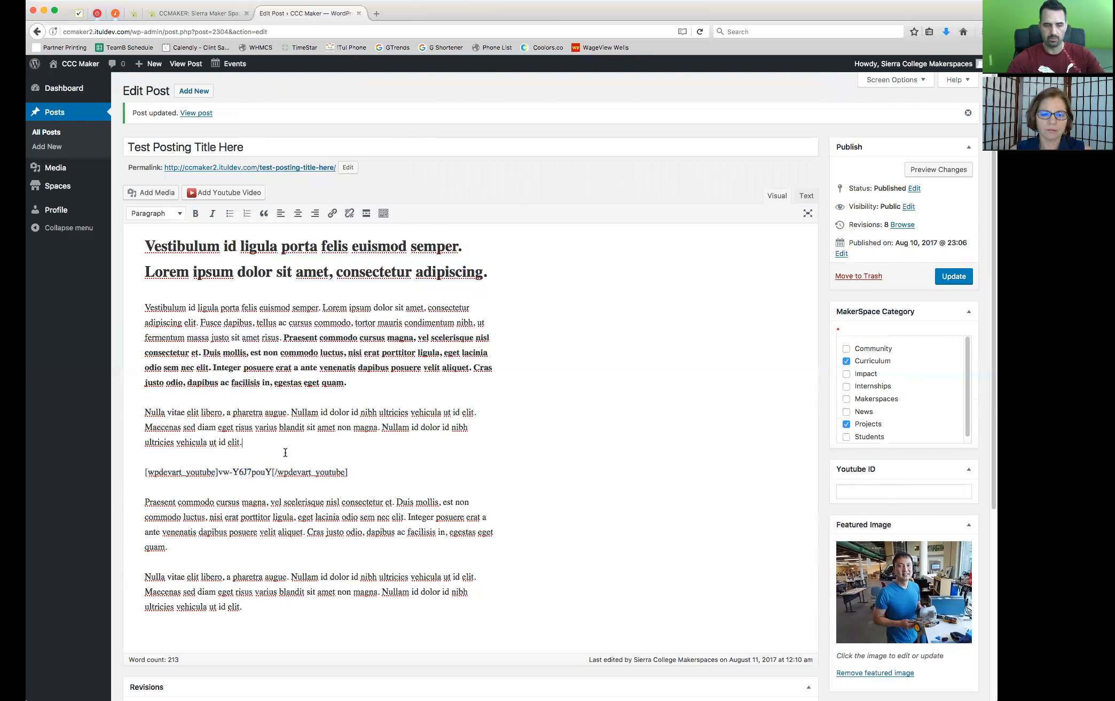
left_click_drag(365, 474, 144, 475)
left_click(426, 457)
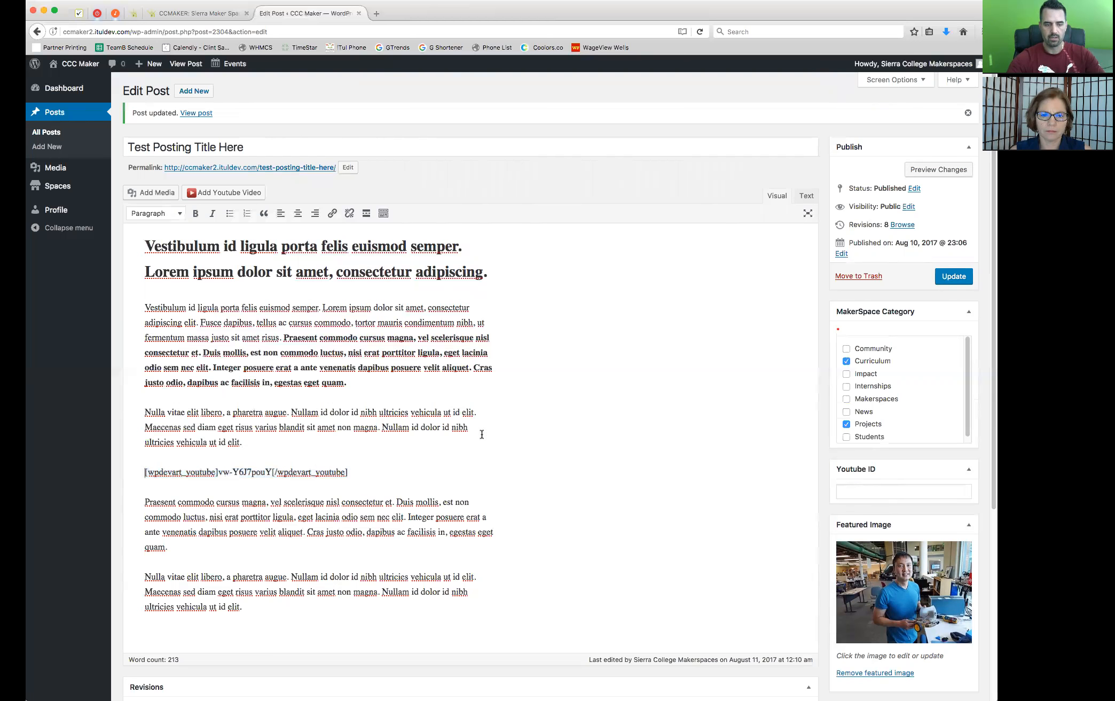
scroll(531, 430, "down", 1)
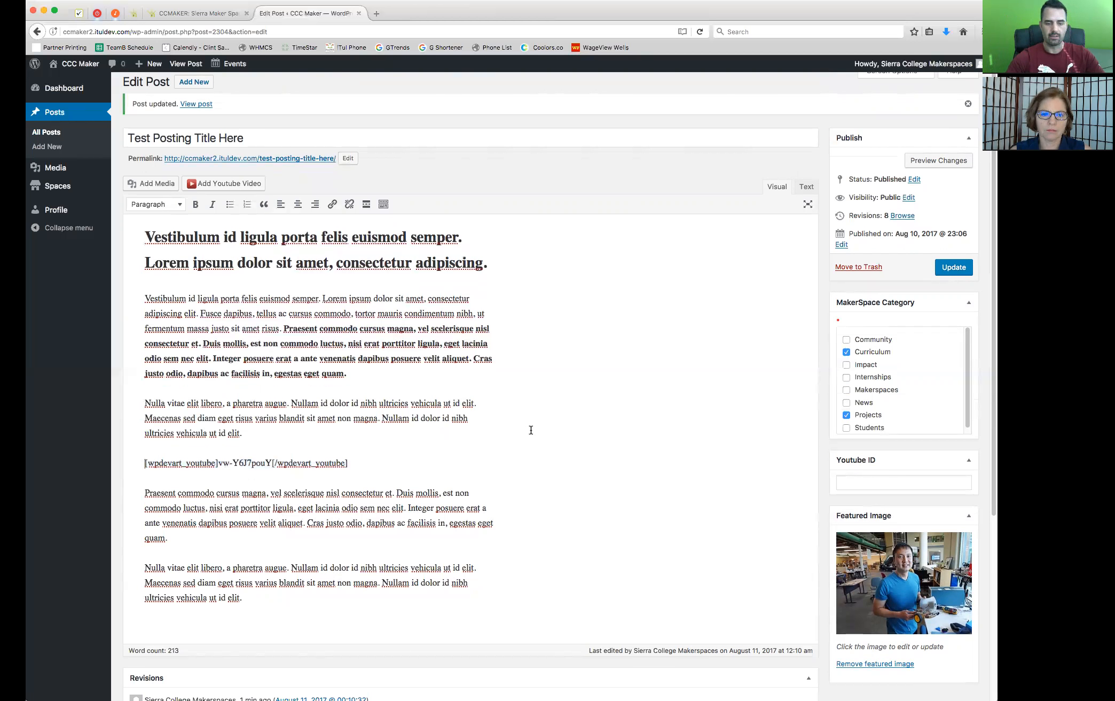
left_click_drag(370, 464, 230, 464)
left_click(306, 441)
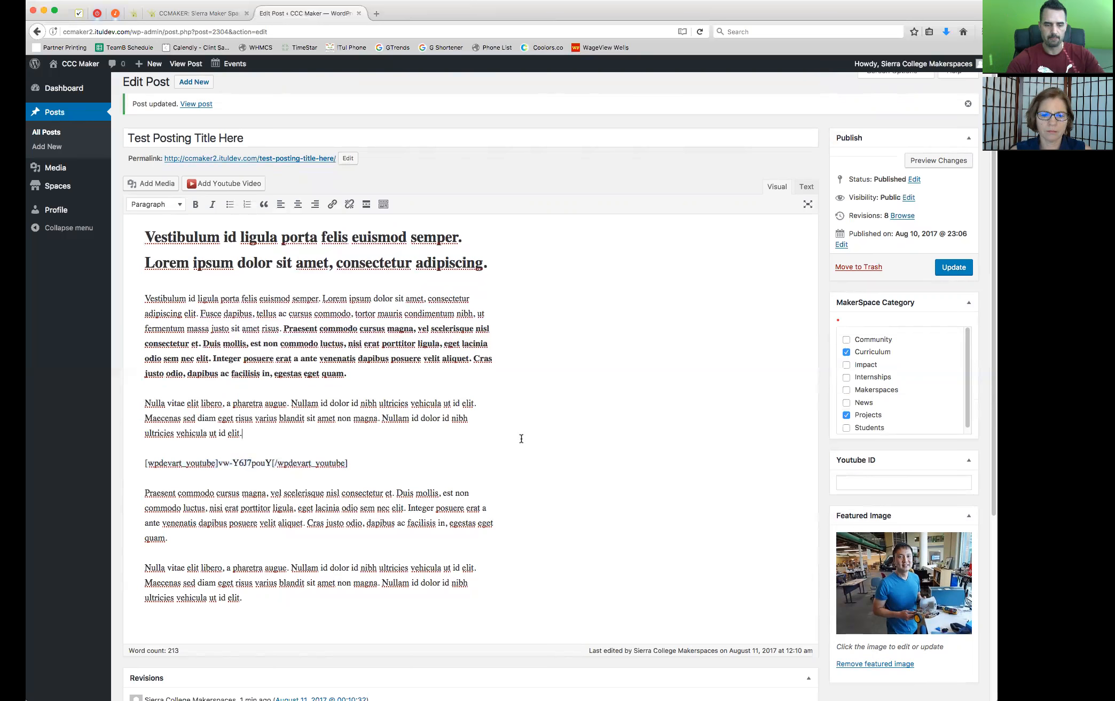
scroll(522, 438, "down", 3)
scroll(521, 439, "up", 2)
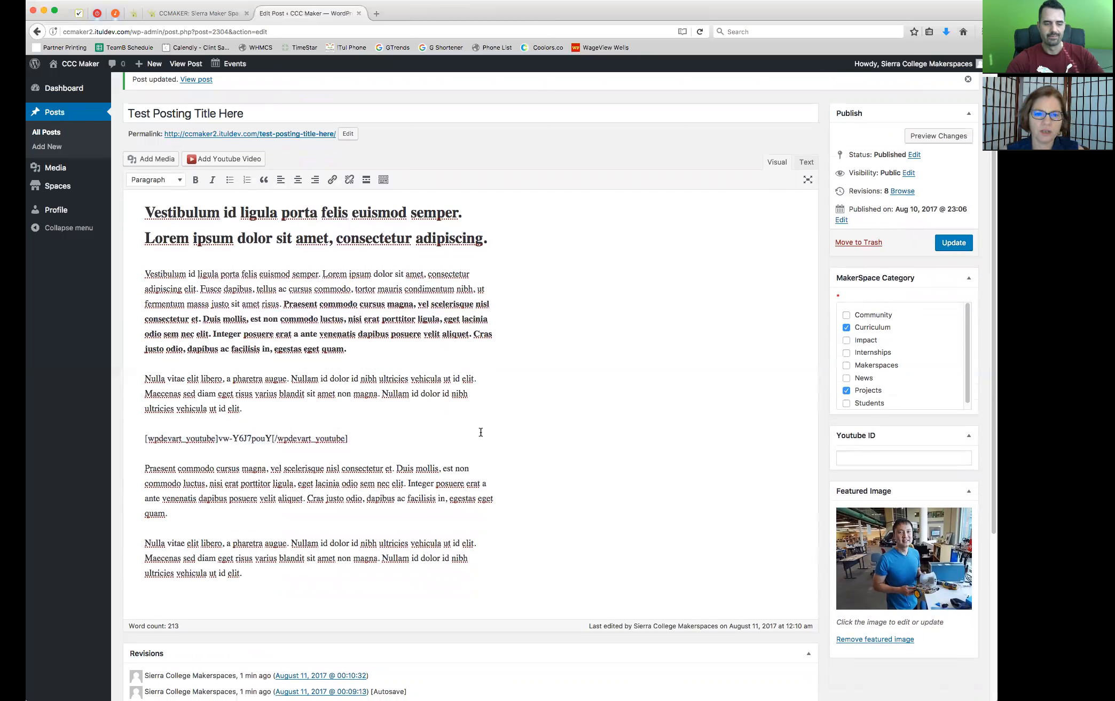
left_click_drag(356, 438, 144, 439)
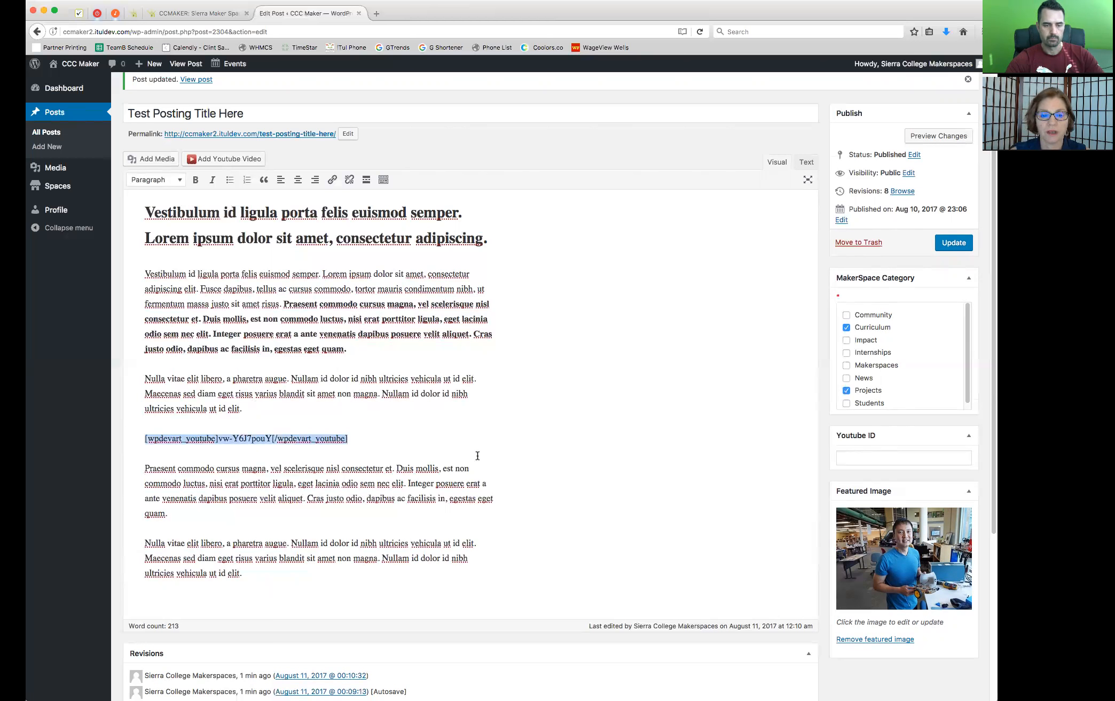
scroll(494, 459, "up", 1)
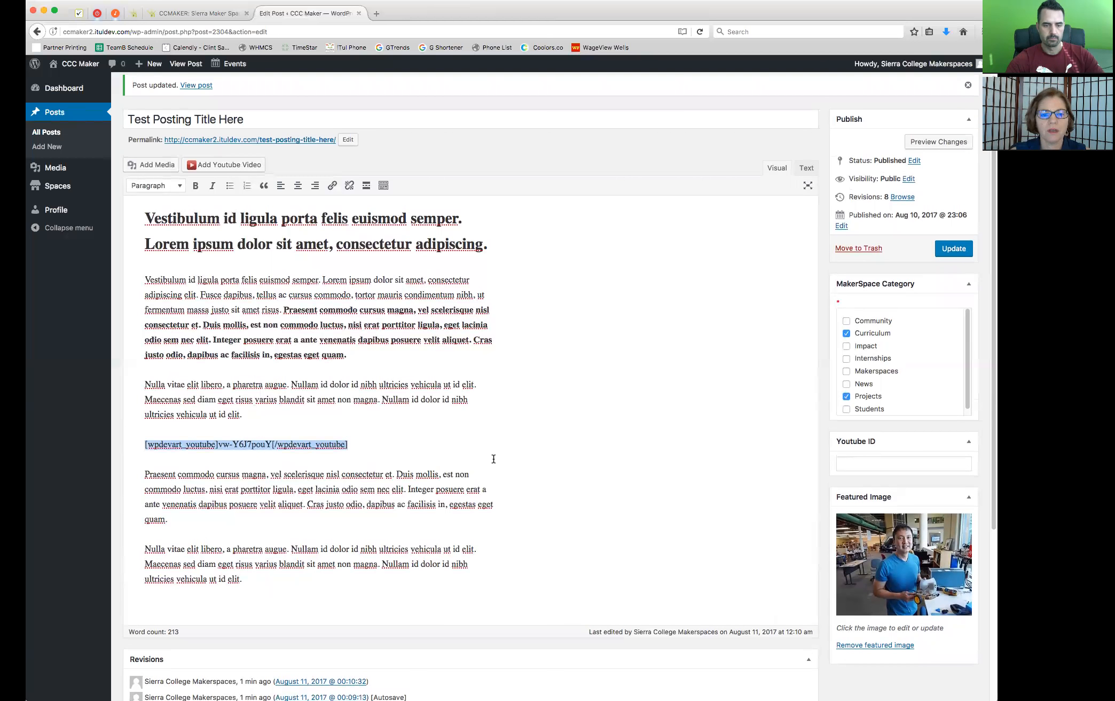
left_click(299, 415)
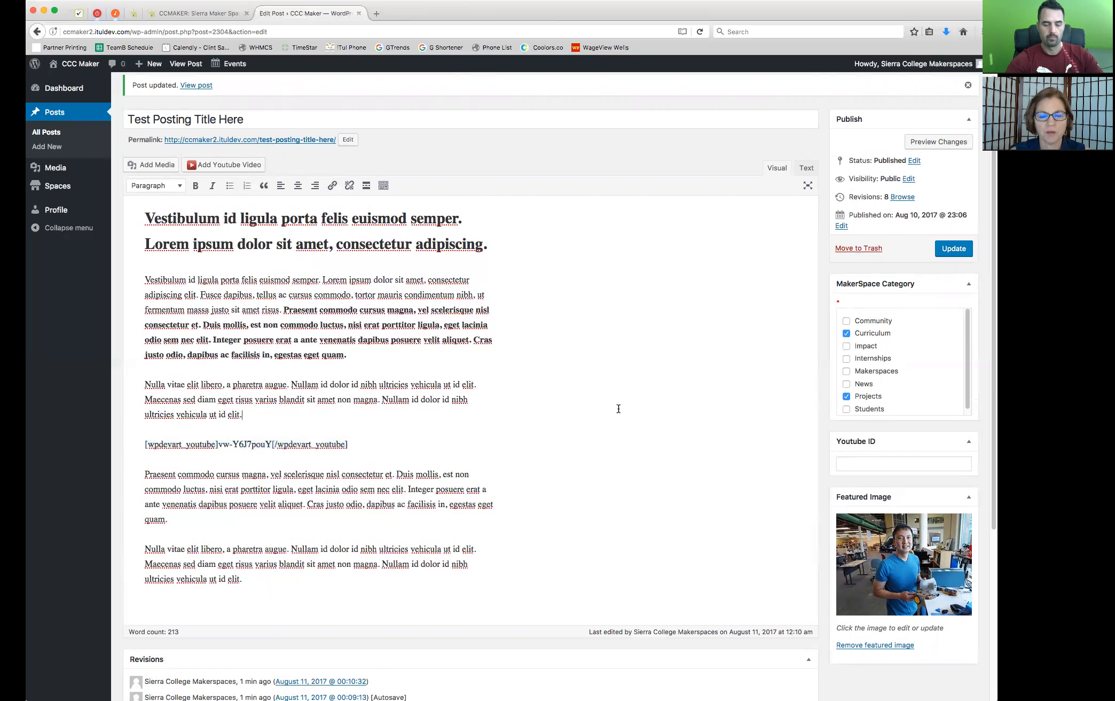